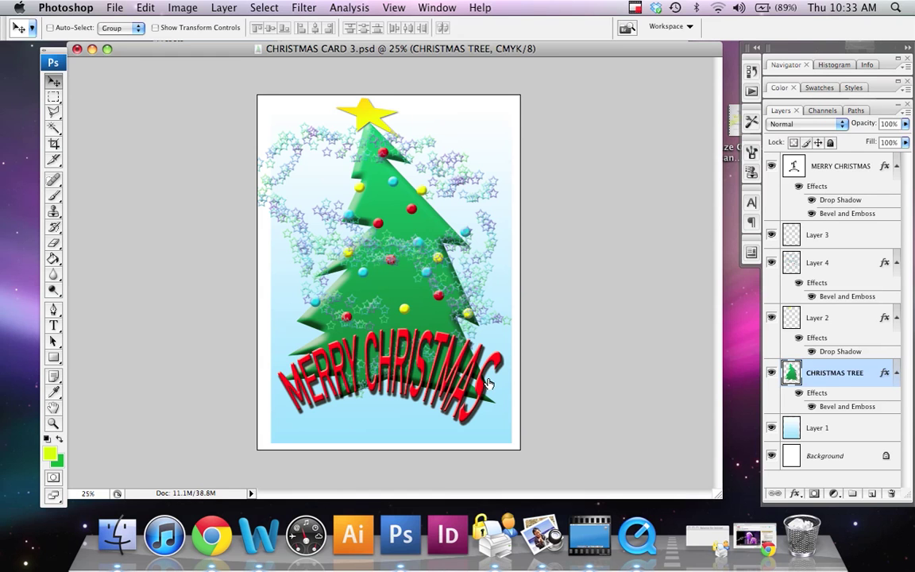
Step: Move the MERRY CHRISTMAS text slightly lower on the Christmas card
{"action": "left_click", "coordinate": [842, 166]}
{"action": "mouse_move", "coordinate": [374, 385]}
{"action": "left_mouse_down"}
{"action": "mouse_move", "coordinate": [386, 381]}
{"action": "mouse_move", "coordinate": [381, 395]}
{"action": "left_mouse_up"}
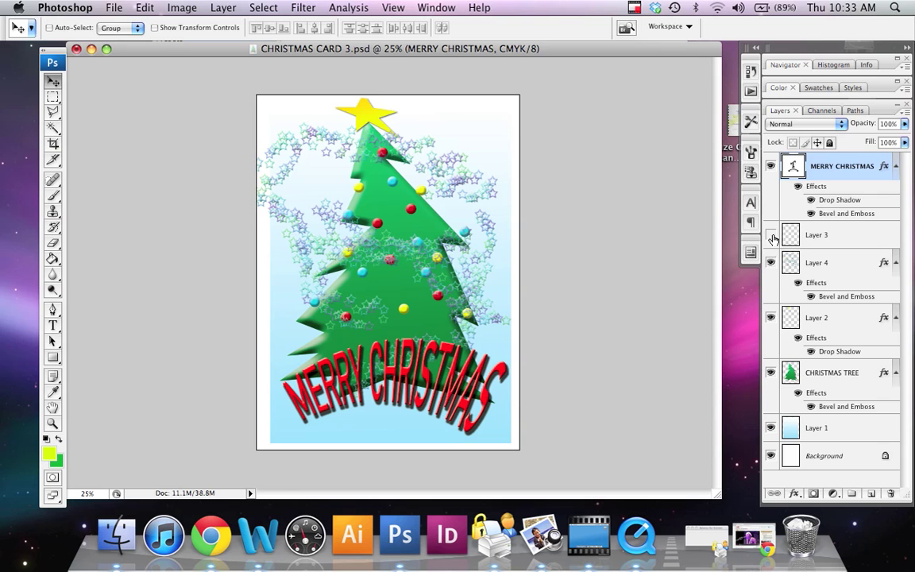
Step: Check Layer 3 by toggling its visibility, and delete that layer from the Christmas card
{"action": "left_click_drag", "start_coordinate": [869, 296], "coordinate": [891, 493]}
{"action": "left_click", "coordinate": [773, 239]}
{"action": "left_click", "coordinate": [773, 238]}
{"action": "left_click", "coordinate": [773, 238]}
{"action": "left_click", "coordinate": [773, 238]}
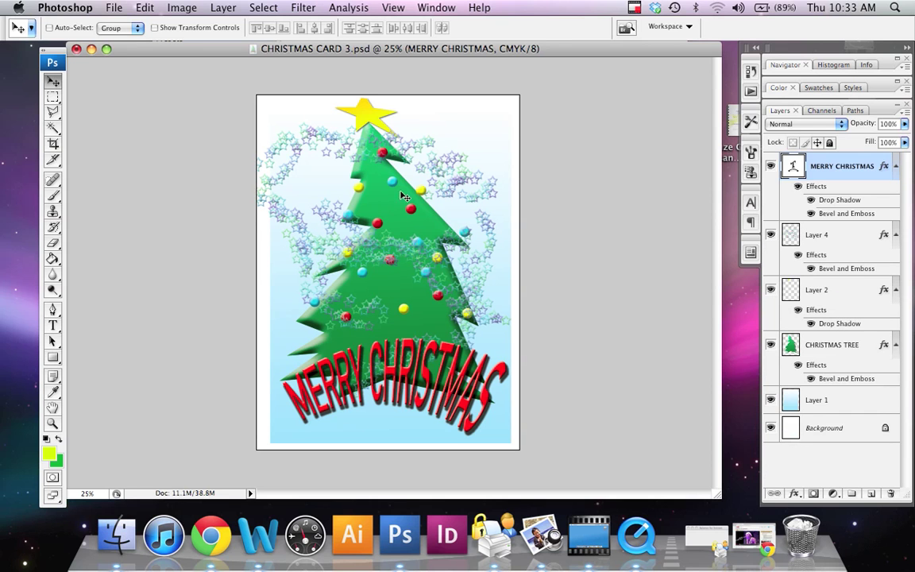
Step: Toggle the visibility of Layer 2 and the CHRISTMAS TREE layer to examine what each contains
{"action": "left_click", "coordinate": [774, 292]}
{"action": "left_click", "coordinate": [773, 291]}
{"action": "left_click", "coordinate": [771, 347]}
{"action": "left_click", "coordinate": [771, 346]}
Step: Start a new document named card with a width of 20 cm and a height of 31 cm
{"action": "left_click", "coordinate": [116, 10]}
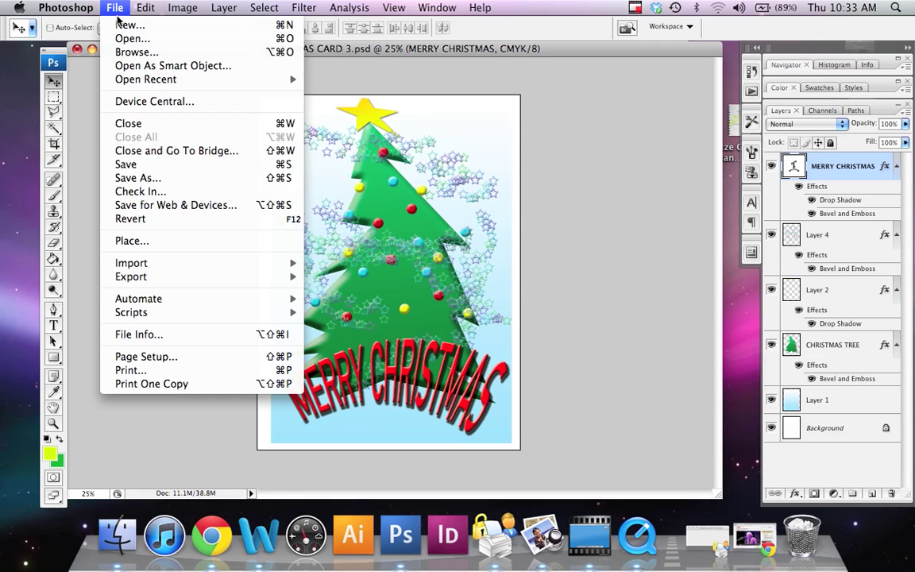
{"action": "left_click", "coordinate": [117, 25]}
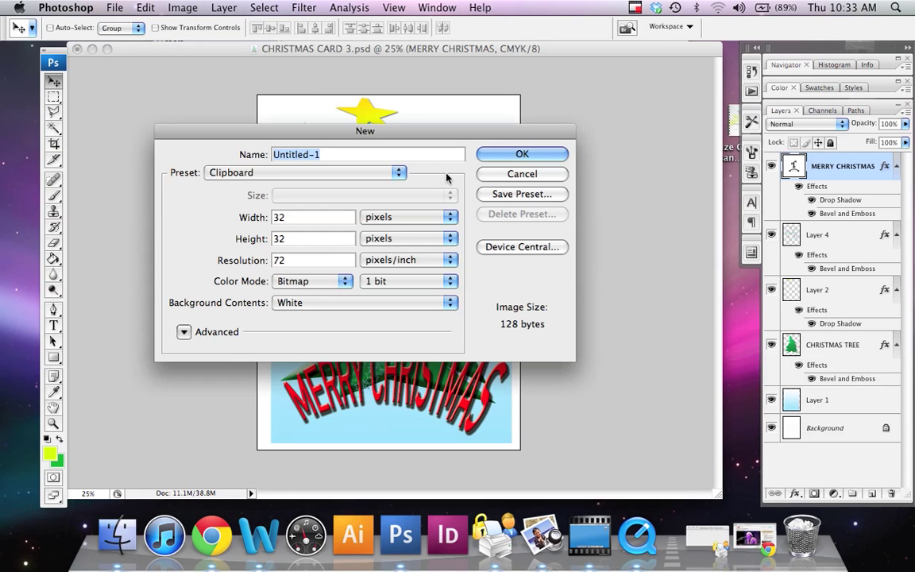
{"action": "type", "text": "card"}
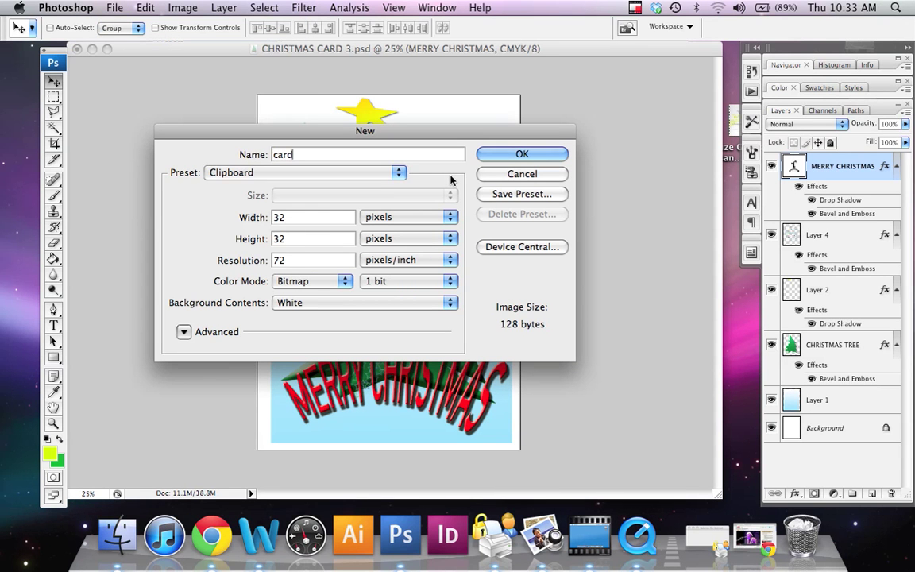
{"action": "left_click", "coordinate": [423, 217]}
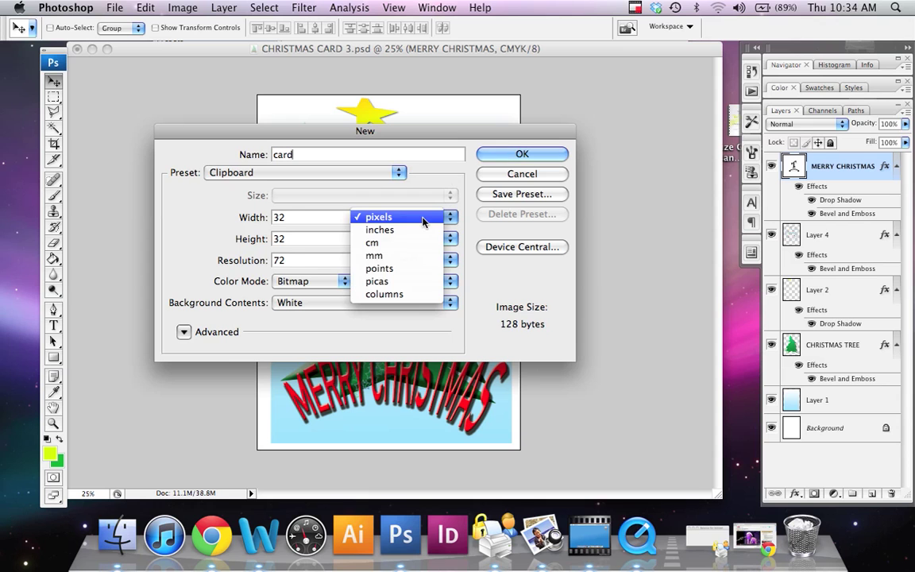
{"action": "left_click", "coordinate": [414, 243]}
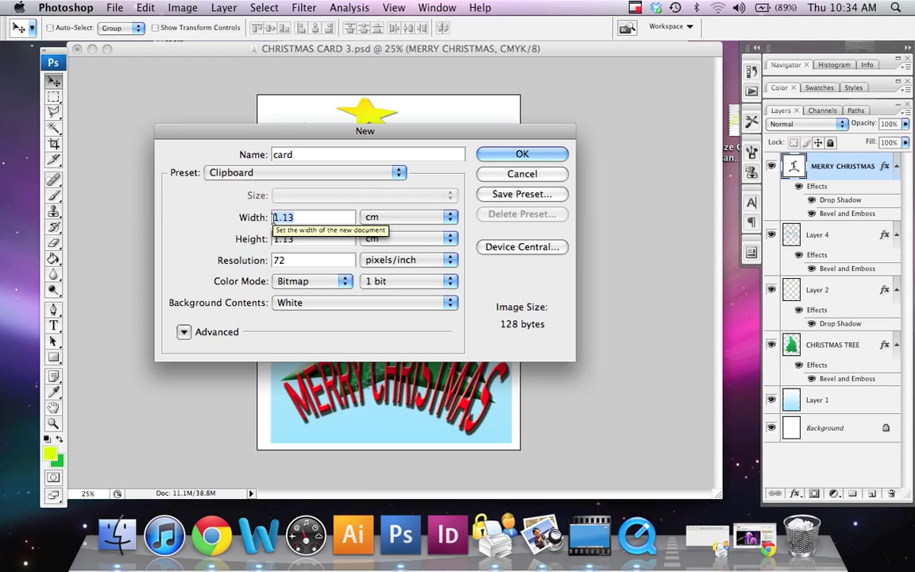
{"action": "type", "text": "20"}
{"action": "key", "text": "Tab"}
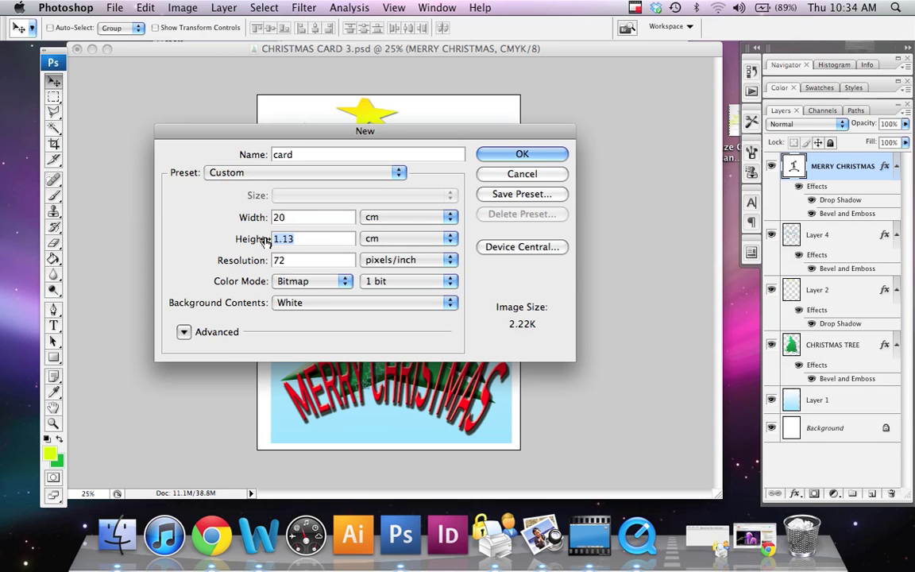
{"action": "type", "text": "31"}
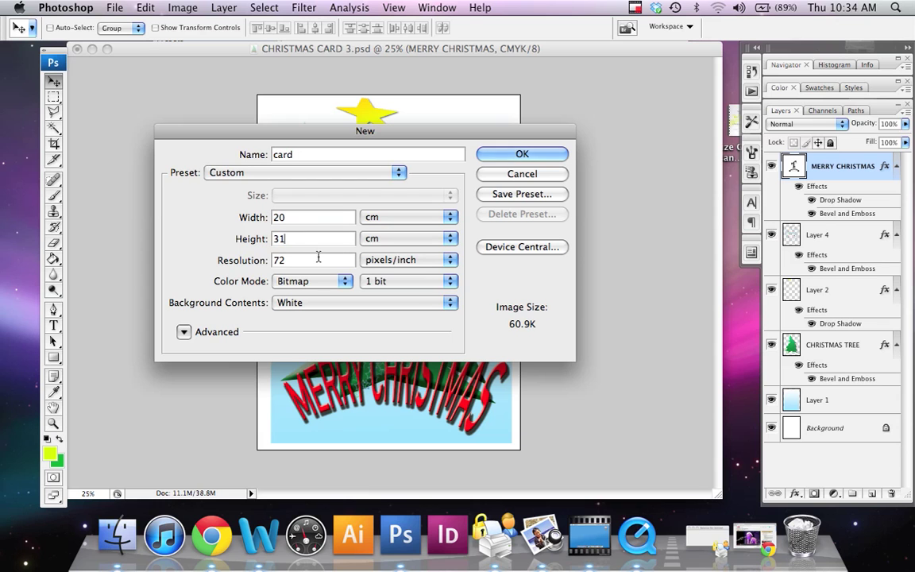
Step: Set the resolution to 170 pixels/inch and the color mode to CMYK Color, and create the document
{"action": "key", "text": "Tab"}
{"action": "type", "text": "170"}
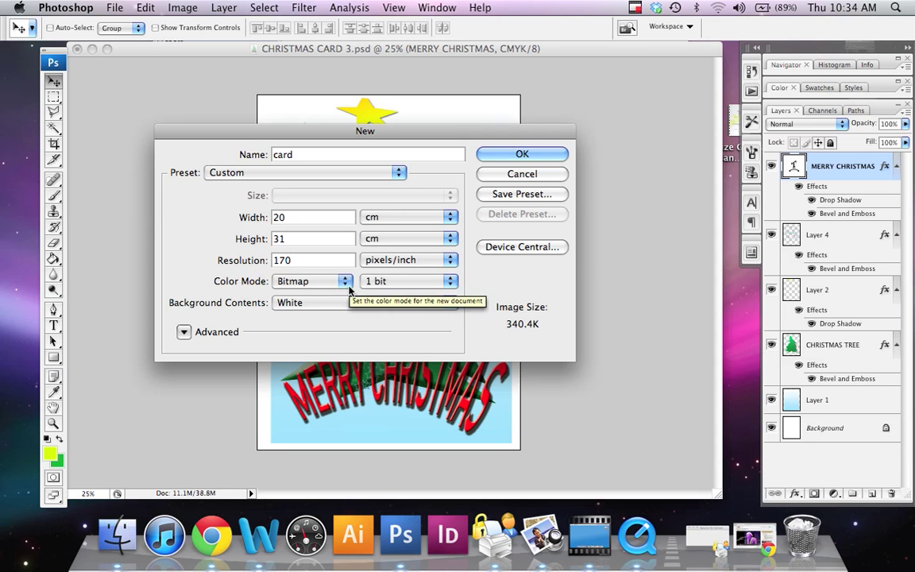
{"action": "left_click", "coordinate": [318, 281]}
{"action": "left_click", "coordinate": [322, 320]}
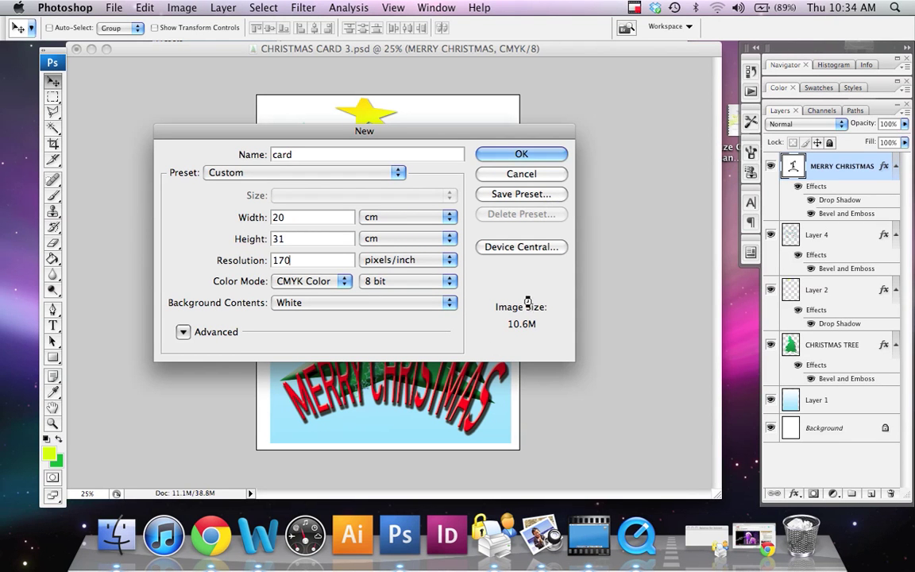
{"action": "key", "text": "Return"}
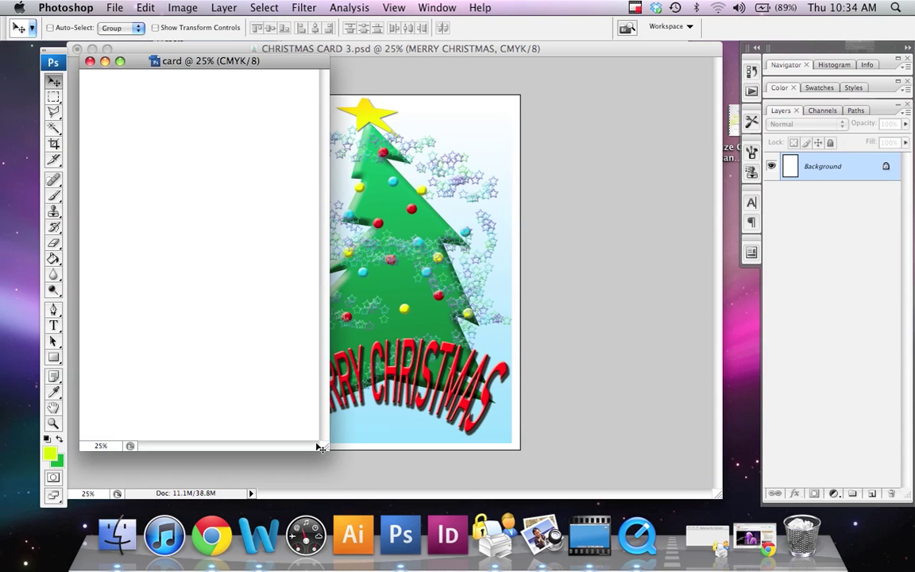
Step: Enlarge the card document window around its canvas and reposition the floating toolbox beside it
{"action": "left_click", "coordinate": [382, 457]}
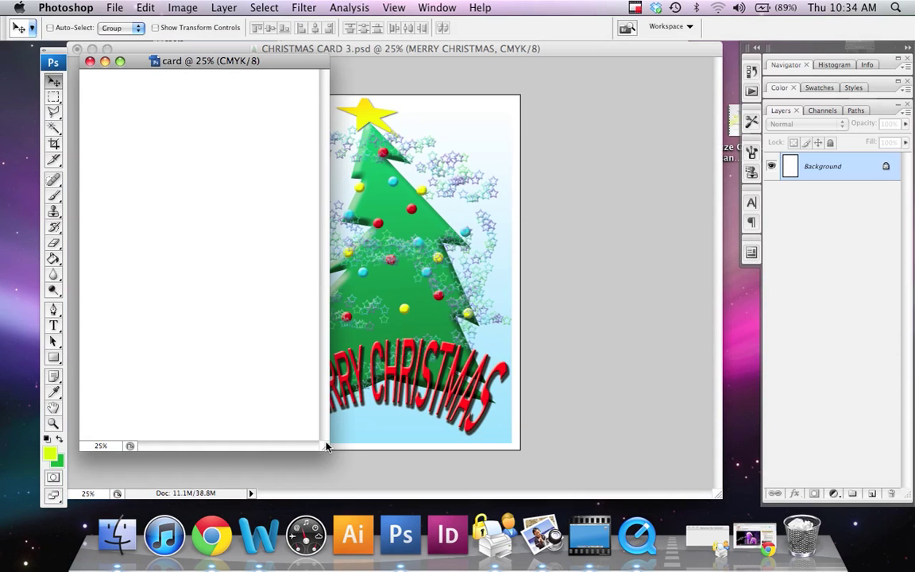
{"action": "left_click_drag", "start_coordinate": [325, 447], "coordinate": [673, 474]}
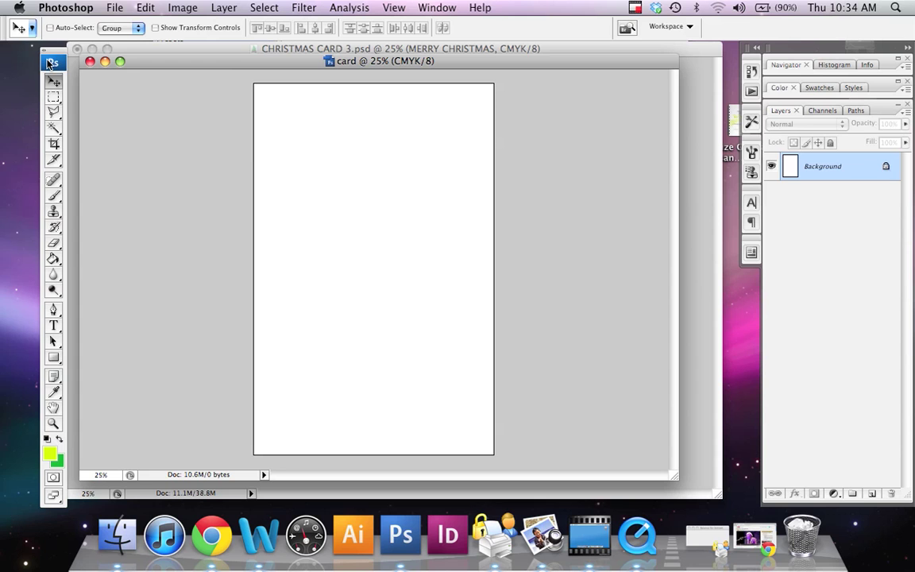
{"action": "mouse_move", "coordinate": [52, 64]}
{"action": "left_mouse_down"}
{"action": "mouse_move", "coordinate": [153, 65]}
{"action": "mouse_move", "coordinate": [68, 55]}
{"action": "left_mouse_up"}
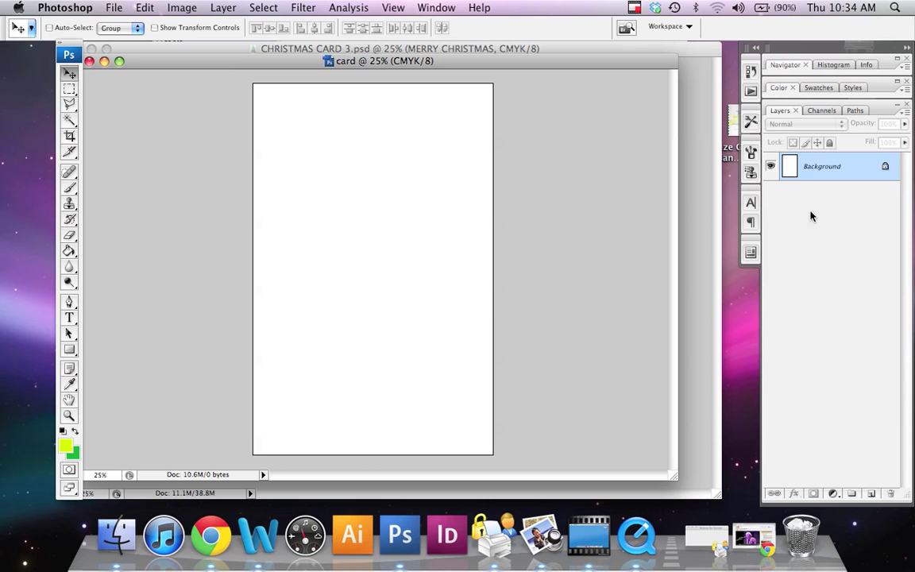
Step: Display the card document's history, revert to its opening snapshot and return to the New state
{"action": "left_click", "coordinate": [436, 7]}
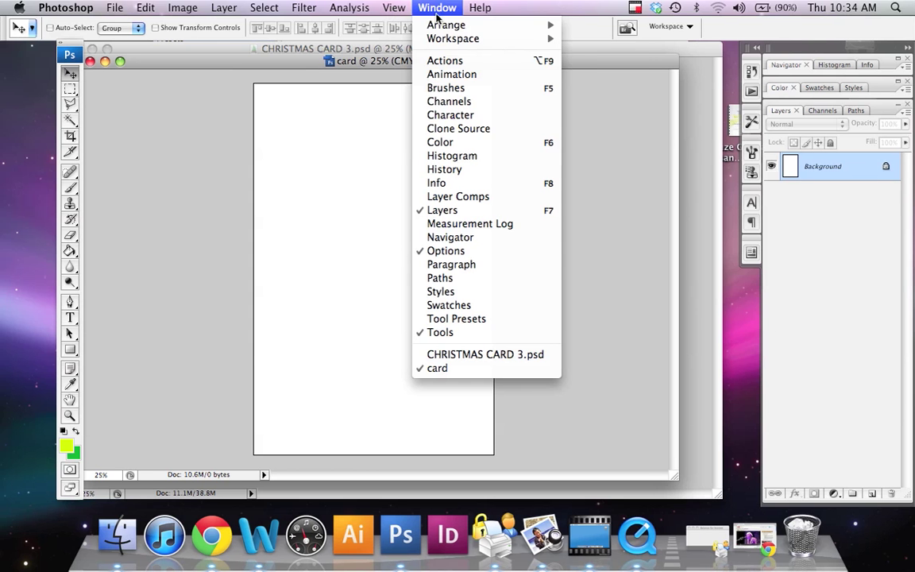
{"action": "left_click", "coordinate": [469, 170]}
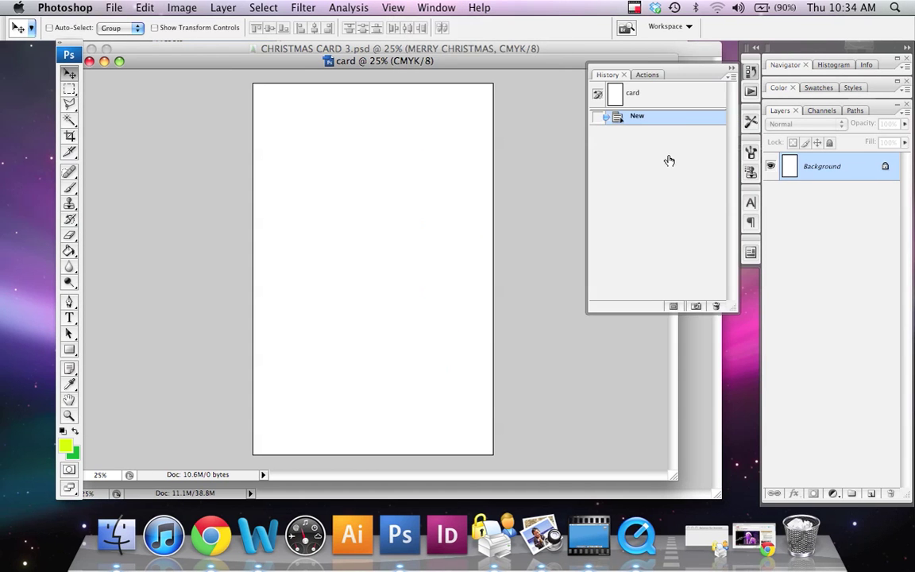
{"action": "left_click", "coordinate": [680, 103]}
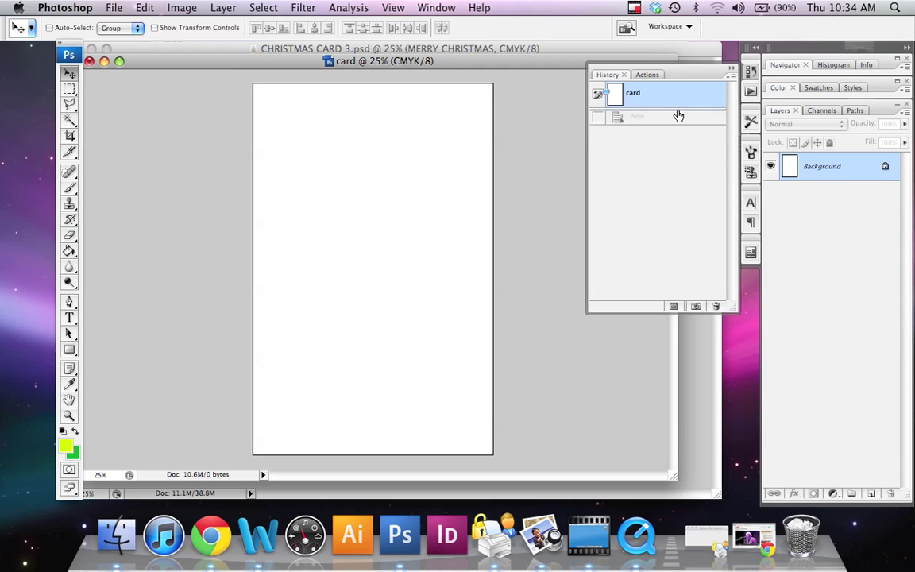
{"action": "left_click", "coordinate": [680, 115]}
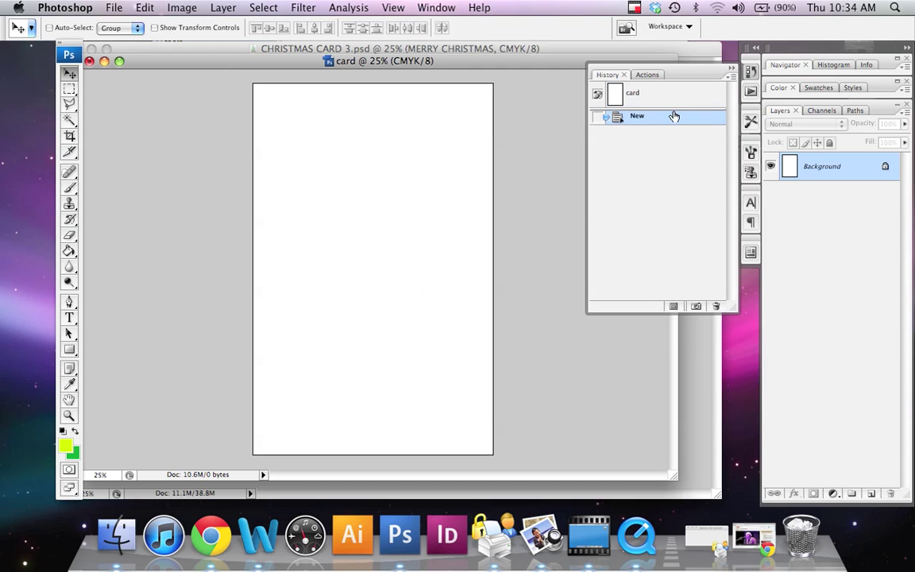
{"action": "left_click", "coordinate": [729, 68]}
Step: Return to CHRISTMAS CARD 3.psd and examine the text, Layer 4, Layer 2, CHRISTMAS TREE and Layer 1 by toggling each one's visibility
{"action": "left_click", "coordinate": [705, 52]}
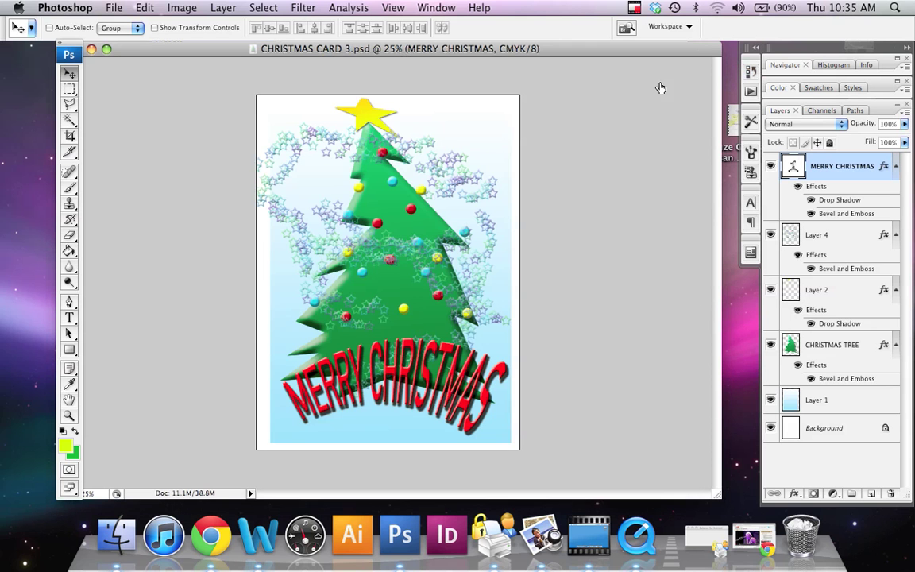
{"action": "left_click", "coordinate": [771, 166]}
{"action": "left_click", "coordinate": [771, 166]}
{"action": "left_click", "coordinate": [771, 234]}
{"action": "left_click", "coordinate": [771, 235]}
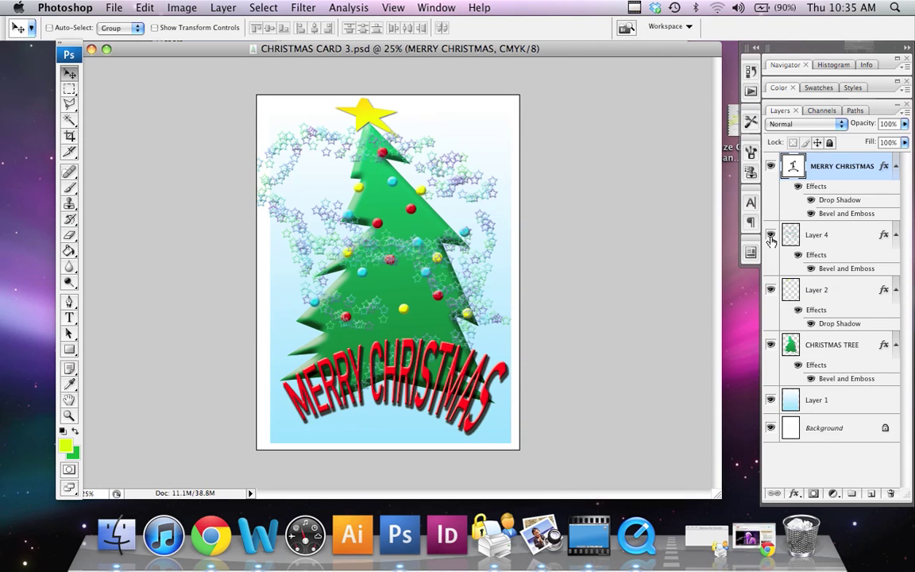
{"action": "left_click", "coordinate": [770, 290]}
{"action": "left_click", "coordinate": [770, 289]}
{"action": "left_click", "coordinate": [771, 344]}
{"action": "left_click", "coordinate": [771, 345]}
{"action": "left_click", "coordinate": [771, 400]}
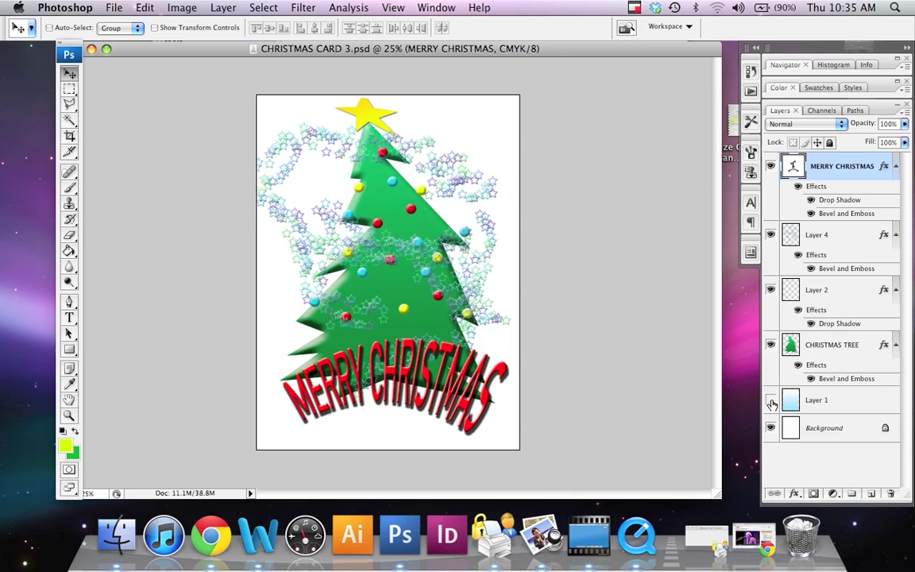
{"action": "left_click", "coordinate": [770, 401]}
{"action": "left_click", "coordinate": [770, 401]}
{"action": "left_click", "coordinate": [771, 401]}
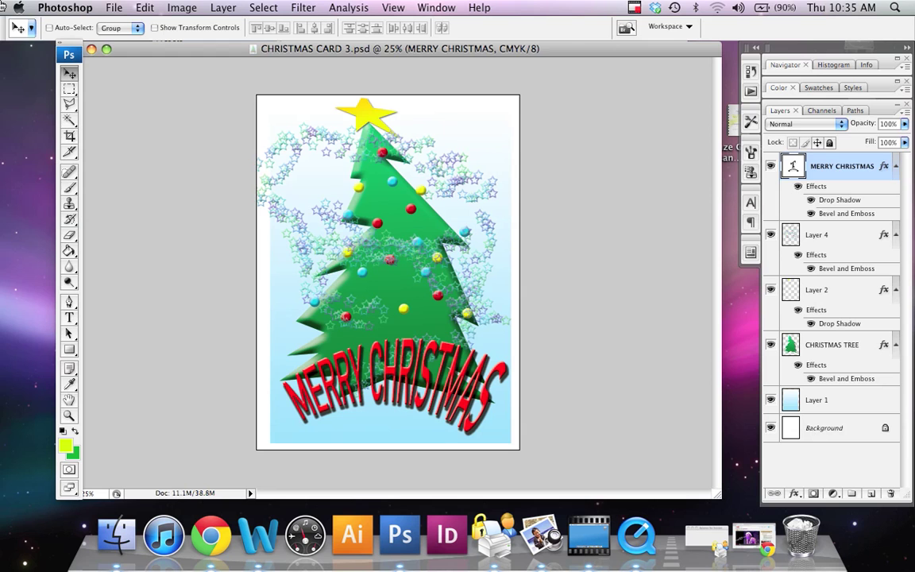
Step: Switch to the blank card document and add a new empty layer above the background
{"action": "mouse_move", "coordinate": [1, 2]}
{"action": "left_click", "coordinate": [119, 112]}
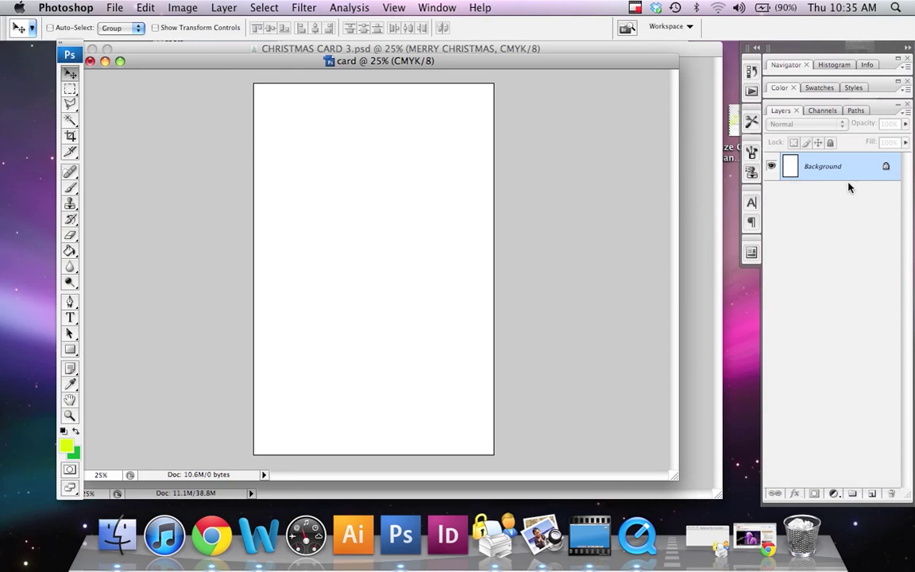
{"action": "left_click", "coordinate": [215, 7]}
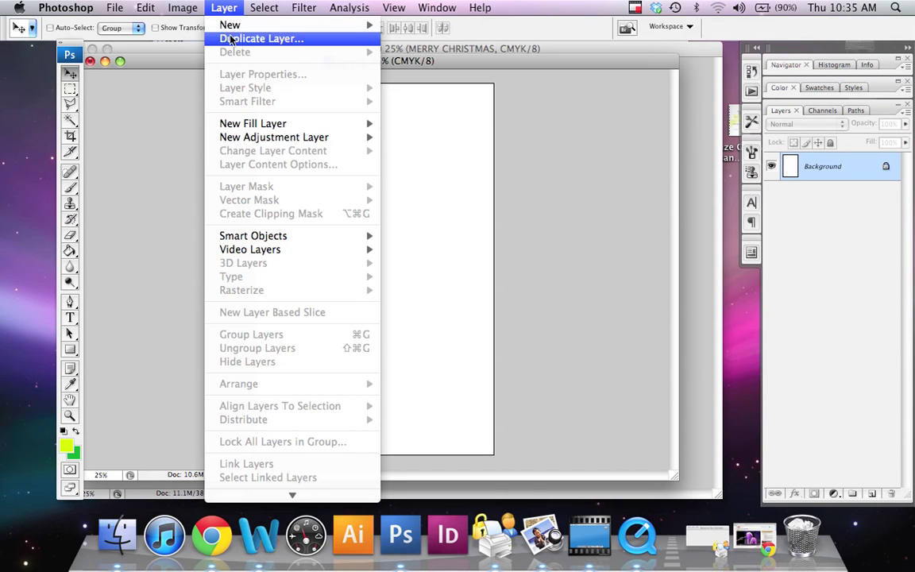
{"action": "mouse_move", "coordinate": [238, 26]}
{"action": "left_click", "coordinate": [411, 31]}
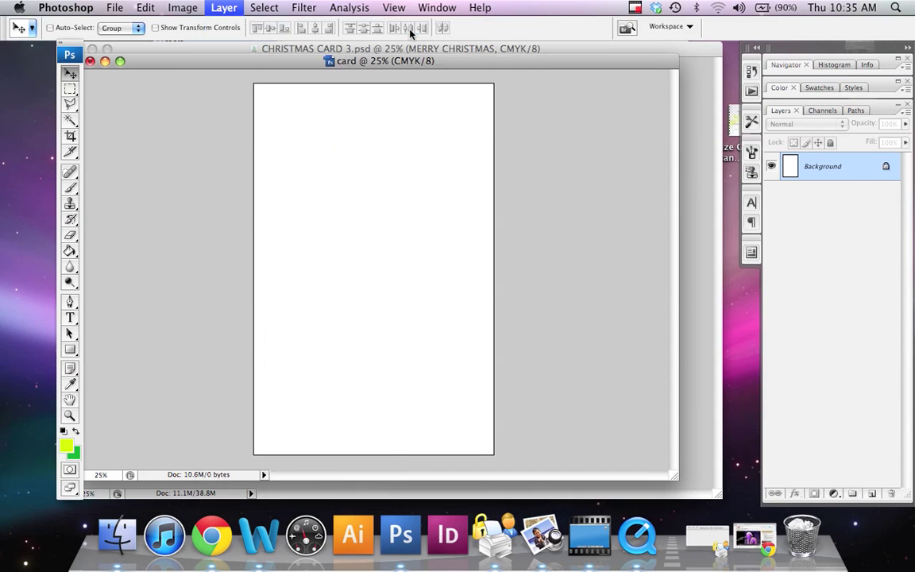
{"action": "left_click", "coordinate": [598, 180]}
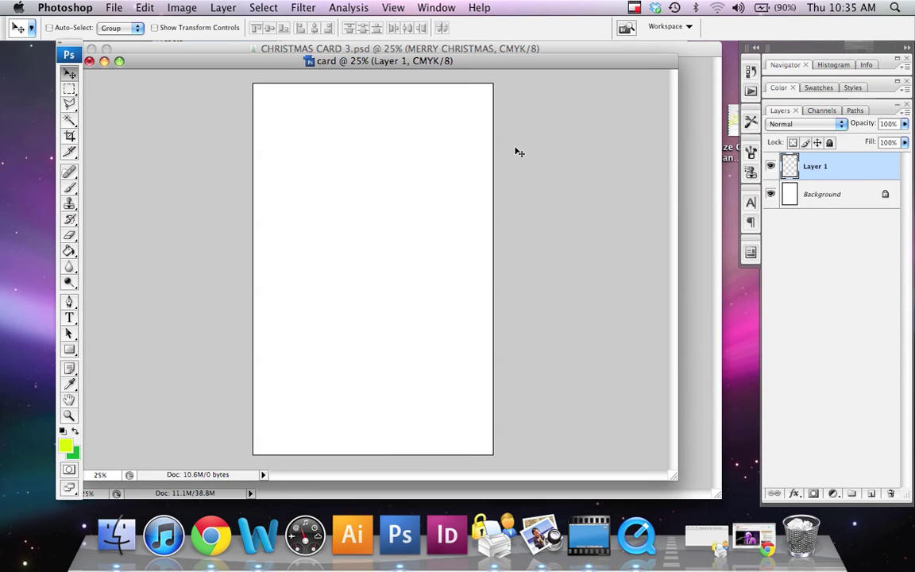
Step: Make a rectangular selection just inside the card's edges, leaving a narrow border on all sides
{"action": "left_click", "coordinate": [71, 90]}
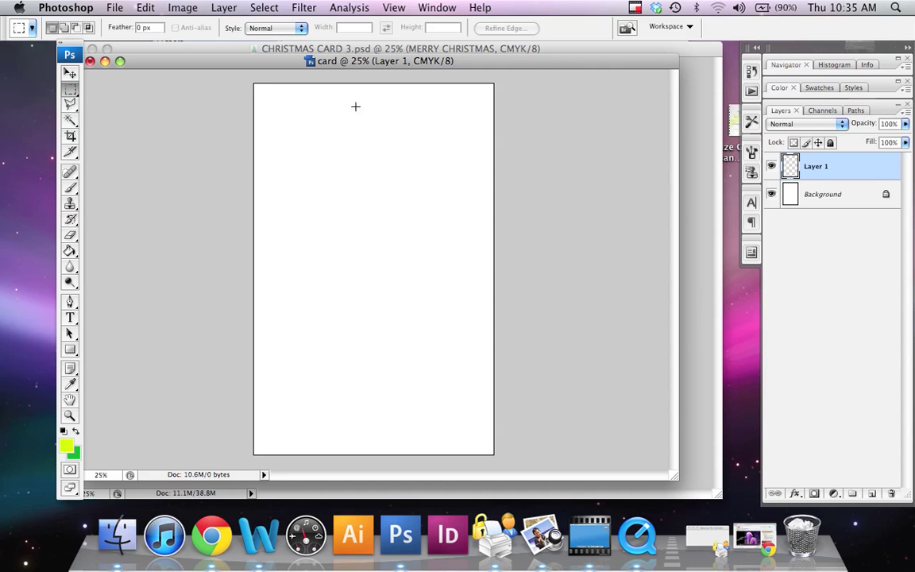
{"action": "left_click_drag", "start_coordinate": [260, 92], "coordinate": [487, 449]}
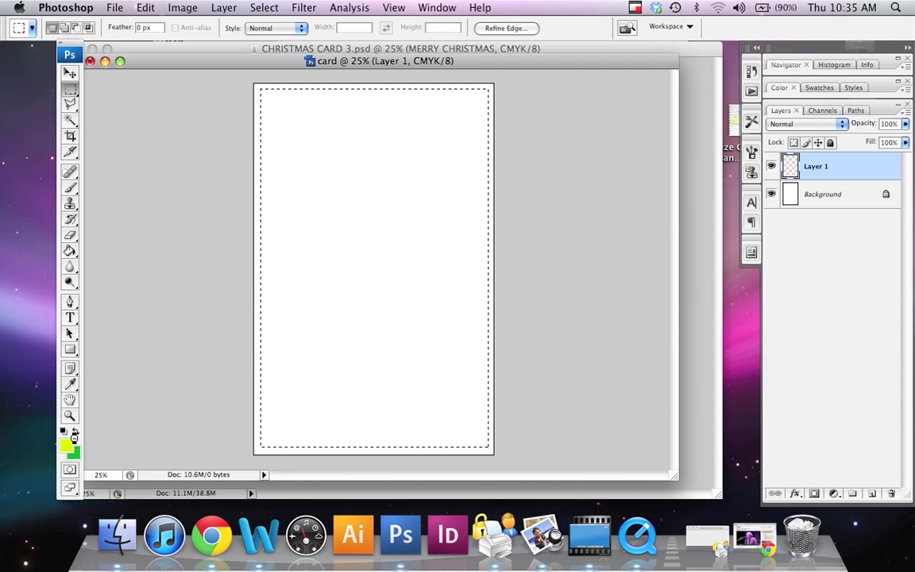
Step: Set the foreground color to bright blue
{"action": "left_click", "coordinate": [66, 446]}
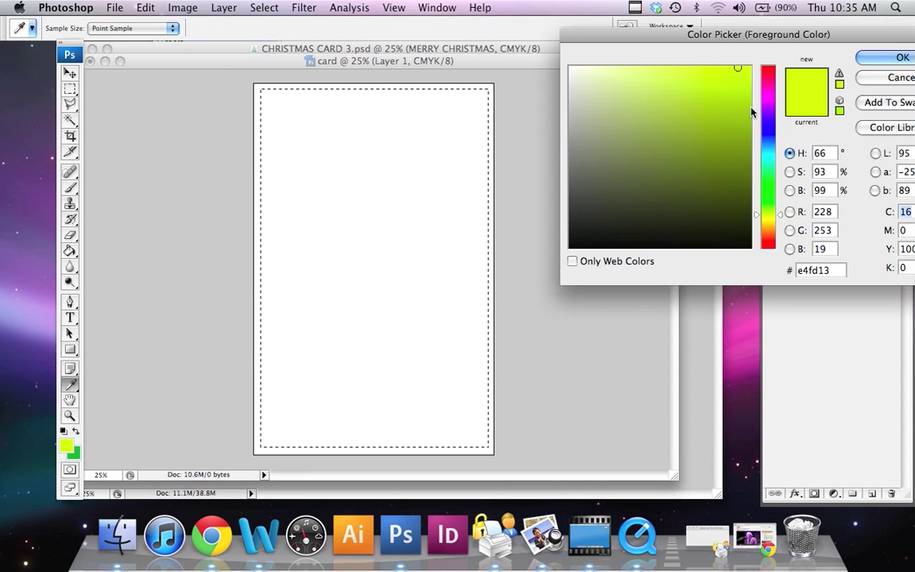
{"action": "left_click", "coordinate": [768, 147]}
{"action": "left_click", "coordinate": [874, 62]}
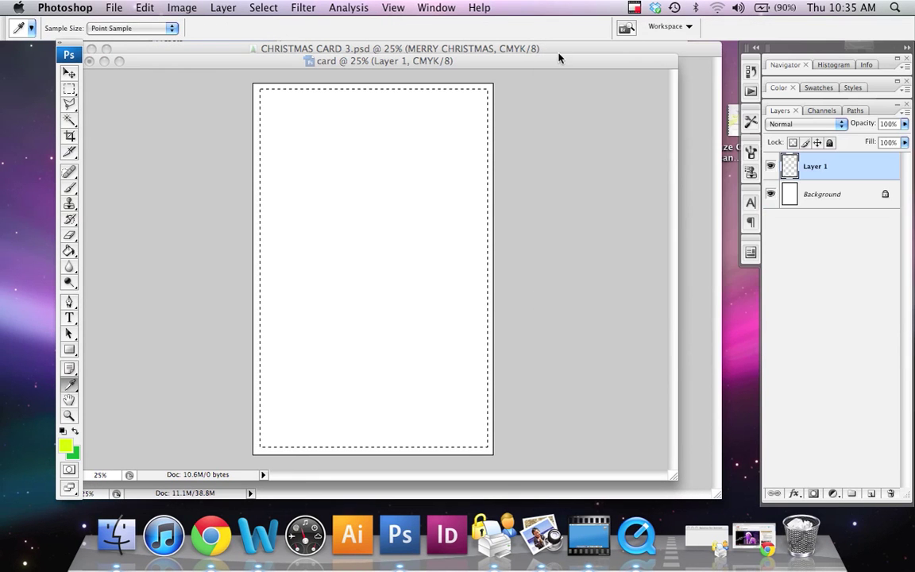
Step: Choose the Gradient tool and switch to CHRISTMAS CARD 3.psd to check its background gradient
{"action": "left_click", "coordinate": [70, 251]}
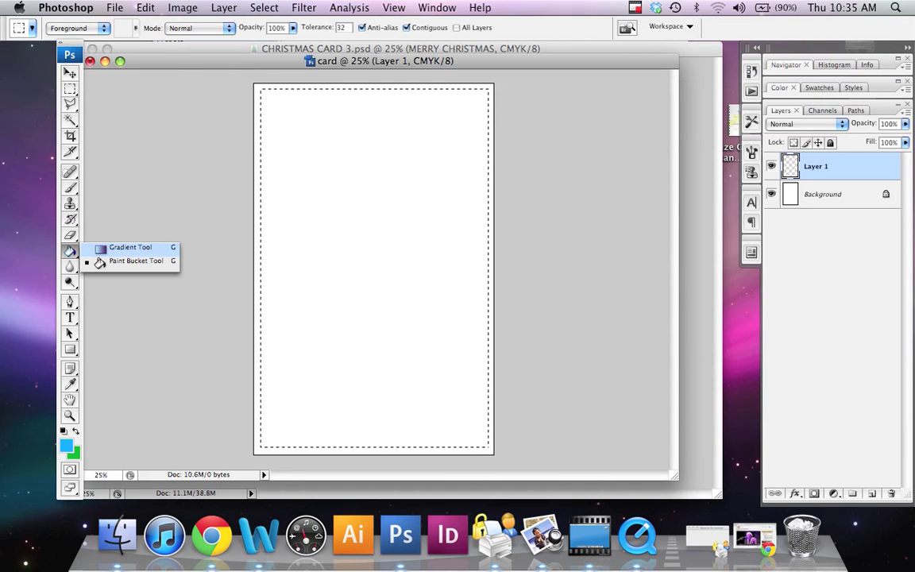
{"action": "left_click", "coordinate": [127, 248]}
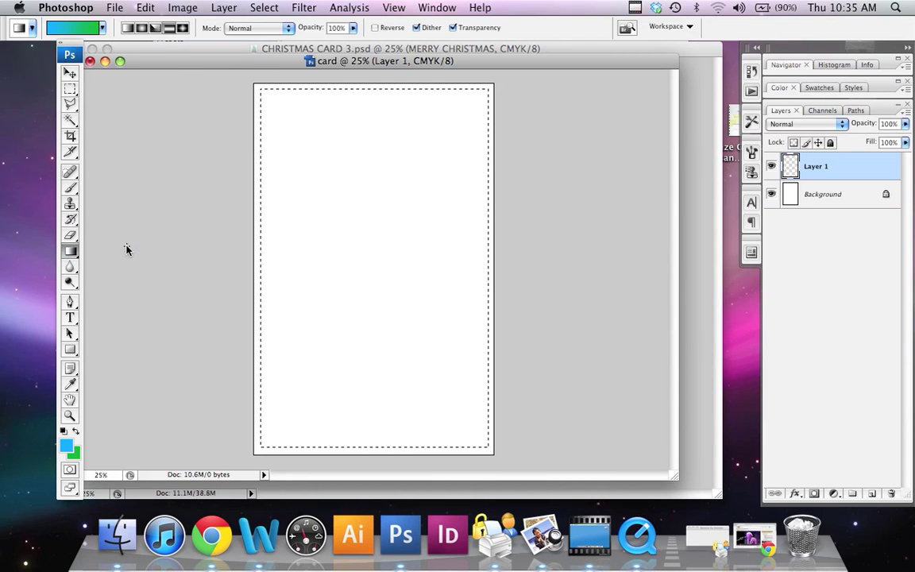
{"action": "left_click", "coordinate": [69, 253]}
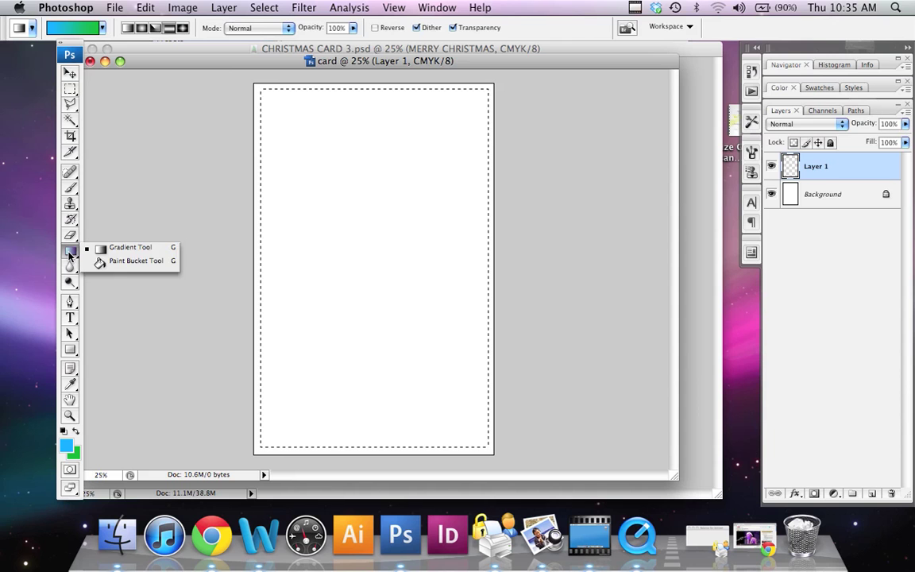
{"action": "left_click", "coordinate": [129, 248]}
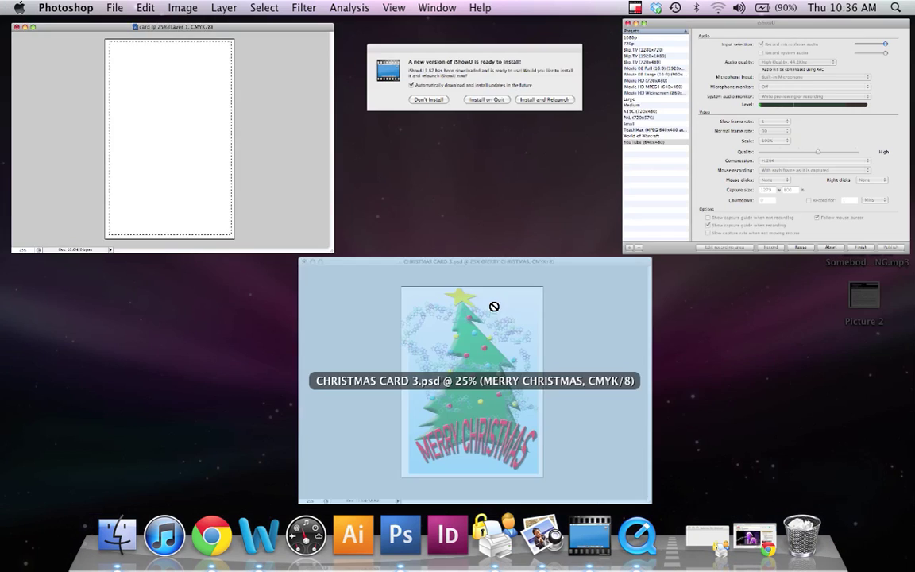
{"action": "left_click", "coordinate": [440, 300]}
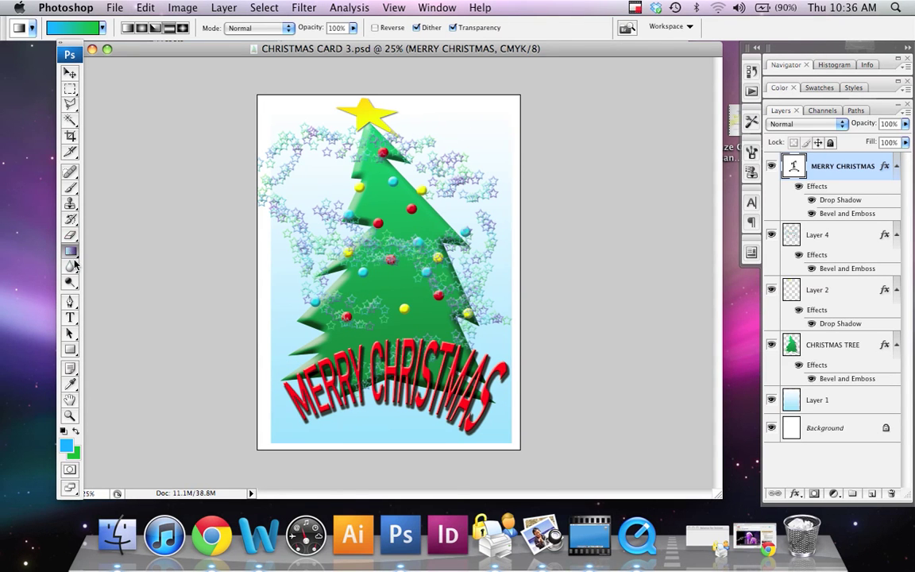
Step: Set the background color to near-white #f5fdf5 and return to the blank card document
{"action": "left_click", "coordinate": [71, 450]}
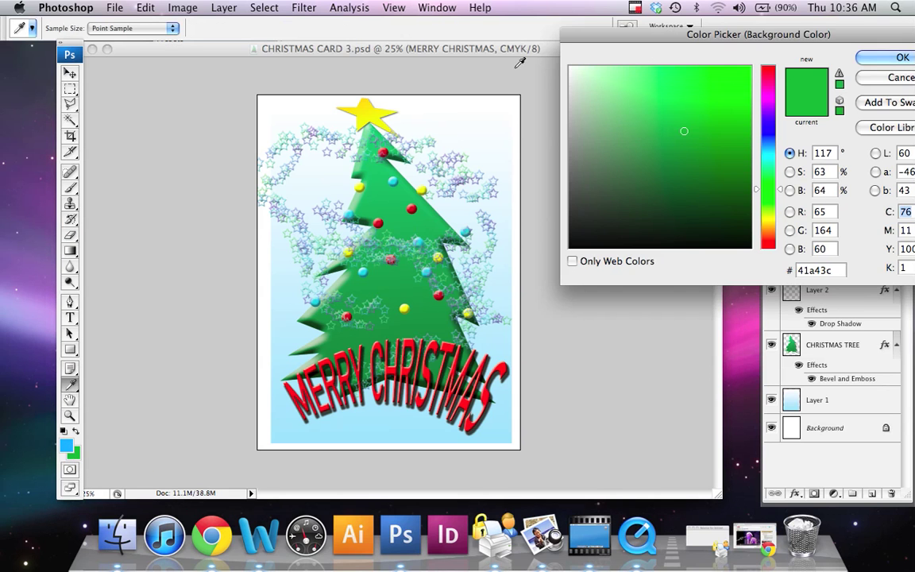
{"action": "left_click", "coordinate": [575, 73]}
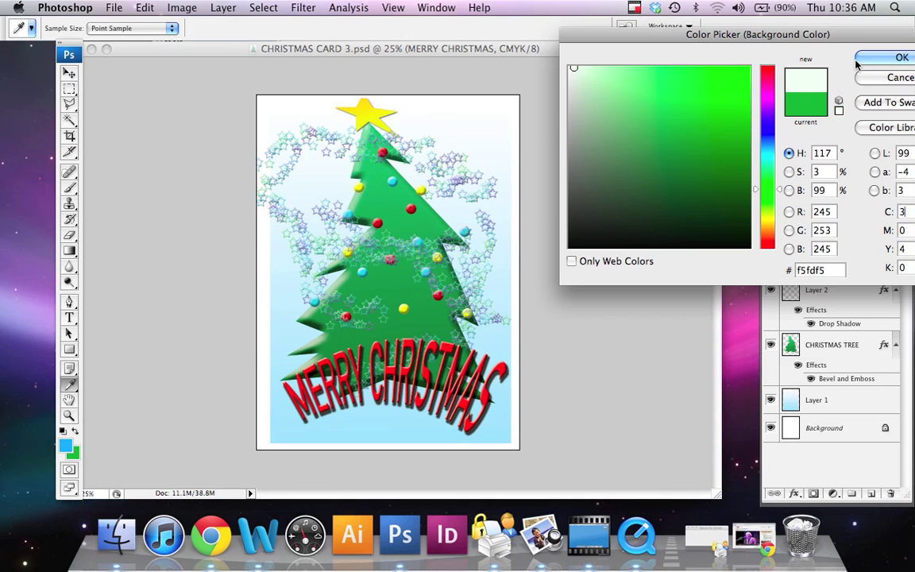
{"action": "key", "text": "Return"}
{"action": "key", "text": "g"}
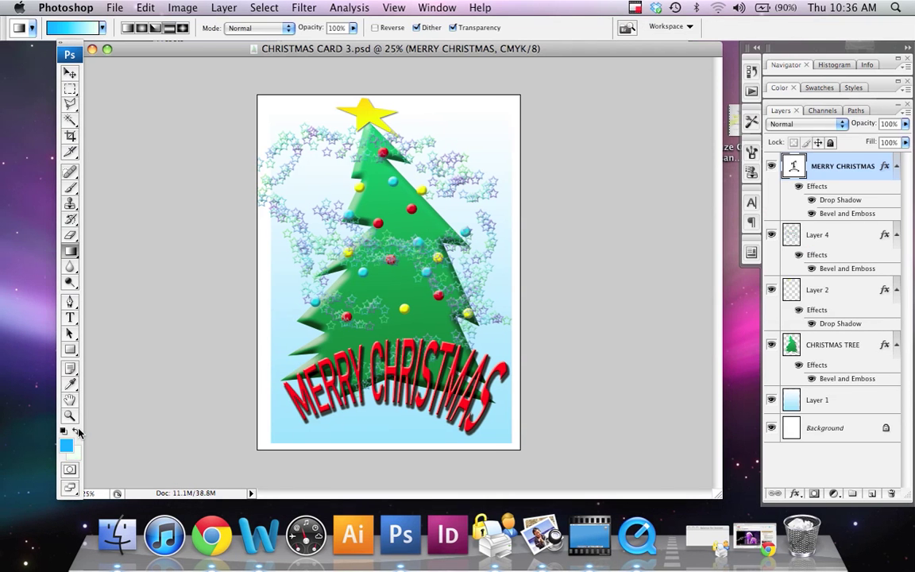
{"action": "left_click", "coordinate": [76, 432]}
{"action": "left_click", "coordinate": [76, 433]}
{"action": "key", "text": "F9"}
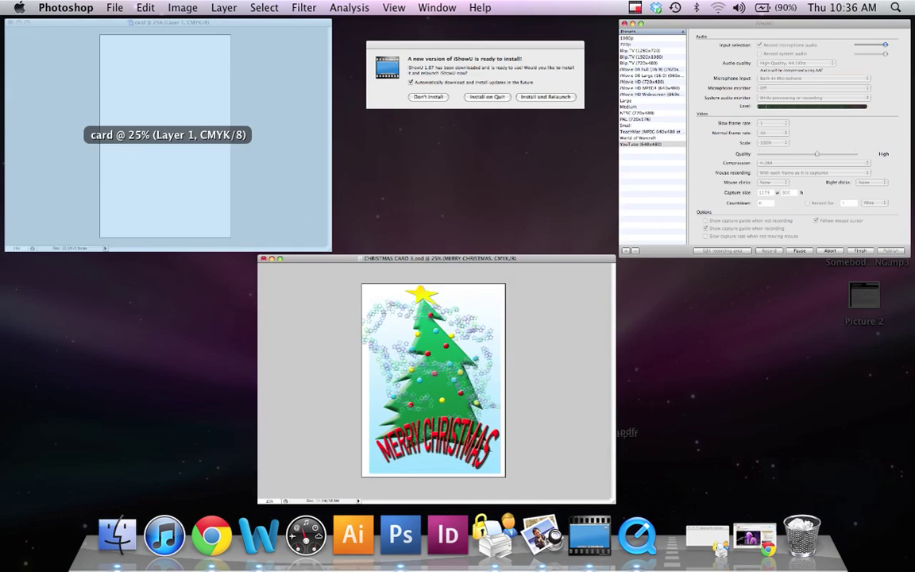
{"action": "left_click", "coordinate": [298, 174]}
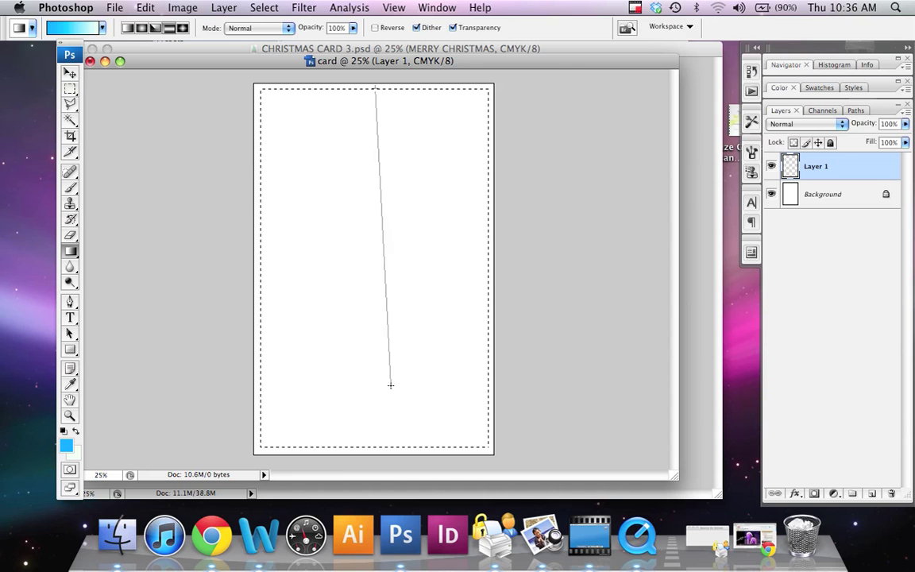
Step: Try gradient fills in several directions and lengths inside the rectangular selection on Layer 1
{"action": "left_click_drag", "start_coordinate": [374, 447], "coordinate": [373, 447]}
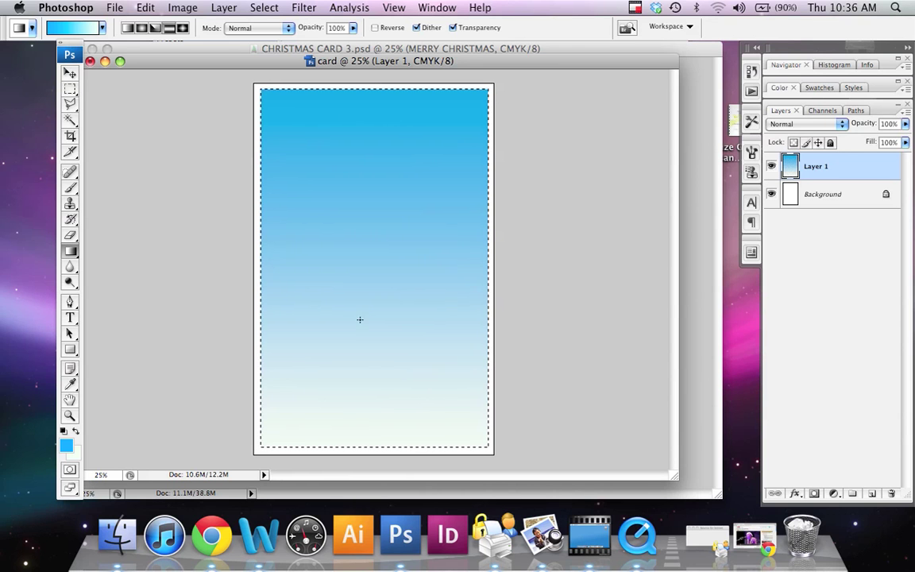
{"action": "left_click_drag", "start_coordinate": [360, 320], "coordinate": [360, 320]}
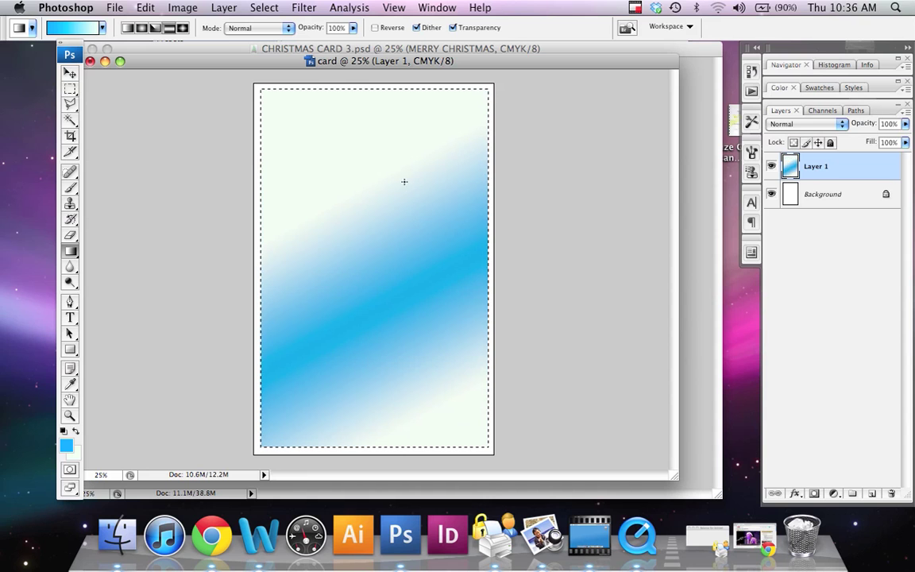
{"action": "left_click_drag", "start_coordinate": [405, 183], "coordinate": [407, 188]}
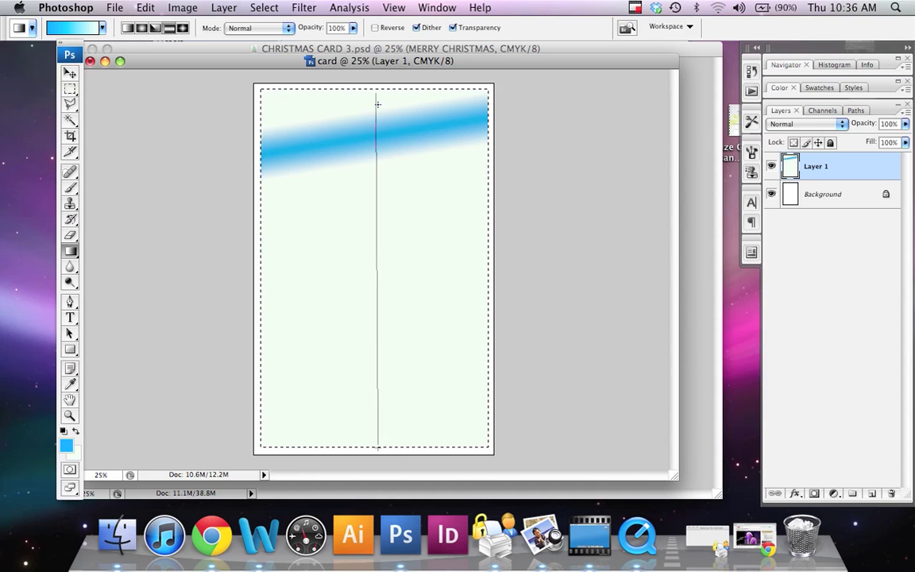
Step: Fill the selection on Layer 1 with a vertical gradient from blue at the card's bottom to near-white at its top, and deselect
{"action": "left_click_drag", "start_coordinate": [378, 449], "coordinate": [378, 449]}
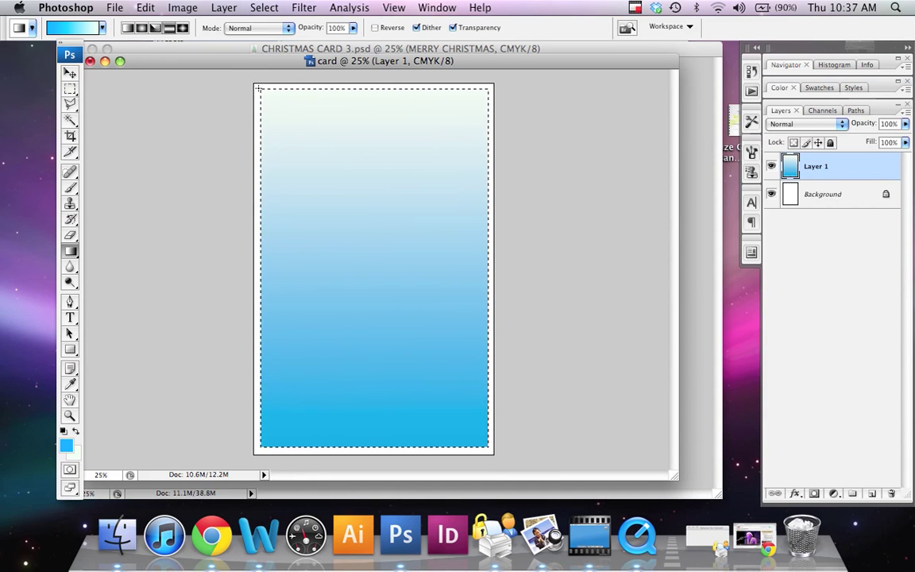
{"action": "left_click", "coordinate": [70, 87]}
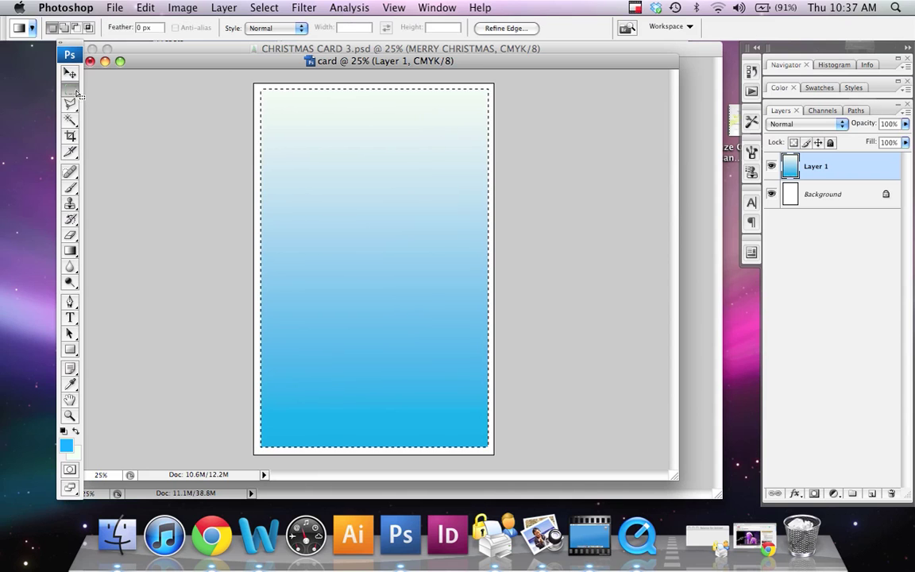
{"action": "left_click", "coordinate": [403, 132]}
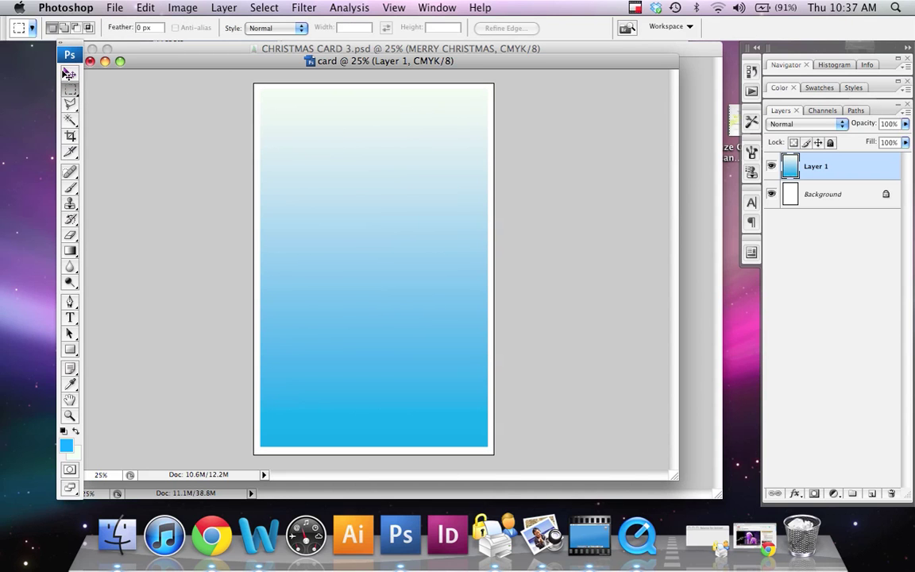
Step: Examine the tree in CHRISTMAS CARD 3.psd by toggling the CHRISTMAS TREE layer's visibility, and return to the card document
{"action": "left_click", "coordinate": [71, 73]}
{"action": "key", "text": "F9"}
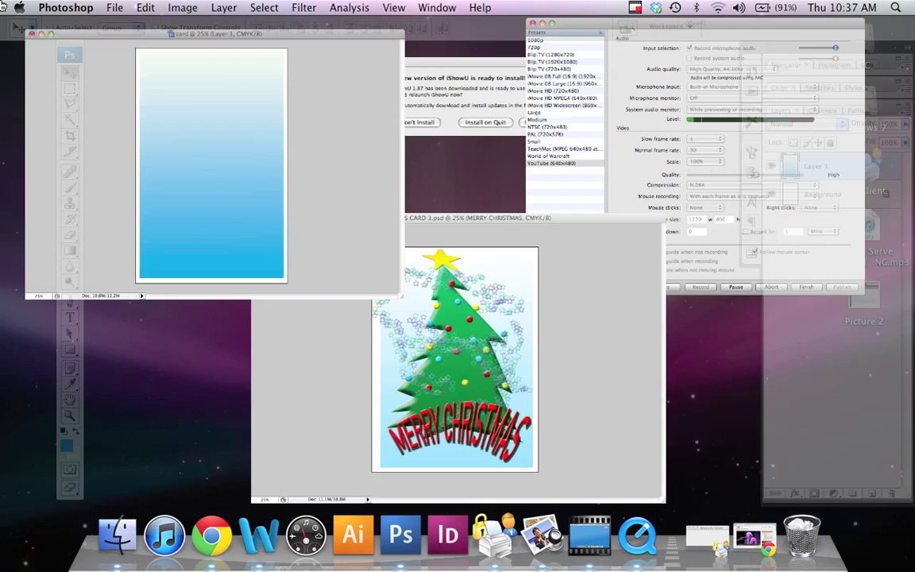
{"action": "left_click", "coordinate": [648, 262]}
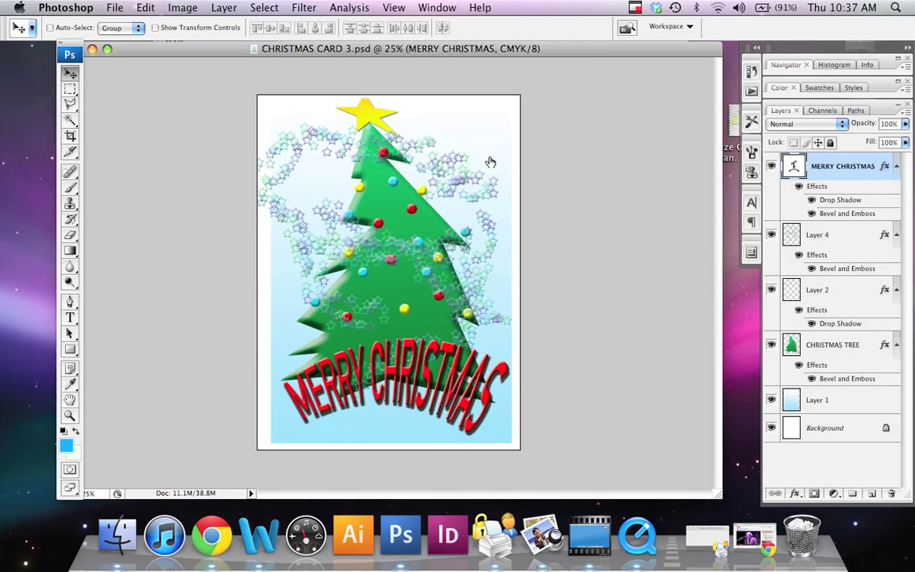
{"action": "left_click", "coordinate": [771, 347]}
{"action": "left_click", "coordinate": [771, 346]}
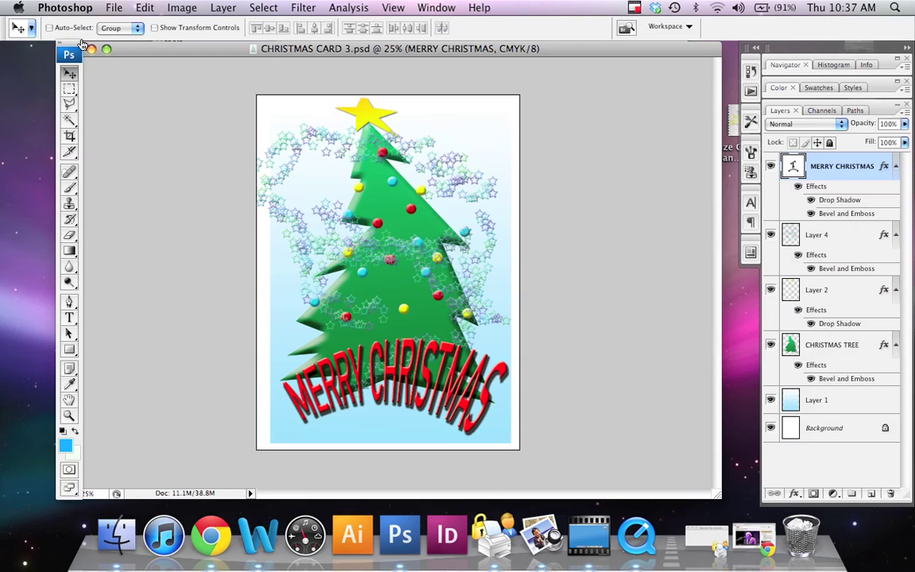
{"action": "key", "text": "F9"}
{"action": "left_click", "coordinate": [215, 145]}
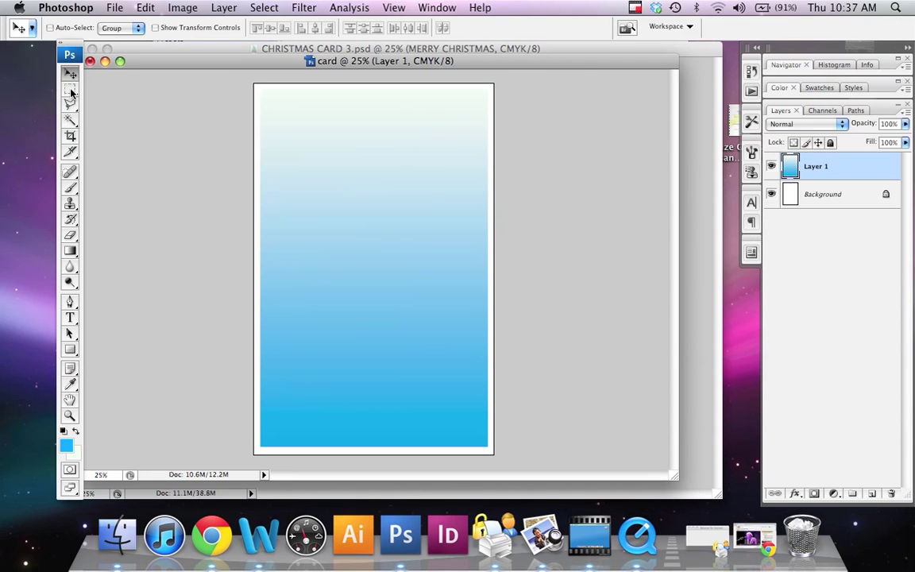
Step: Outline a Christmas tree with jagged sides and an uneven base over most of the card as a closed Polygonal Lasso selection
{"action": "left_click_drag", "start_coordinate": [72, 105], "coordinate": [126, 101]}
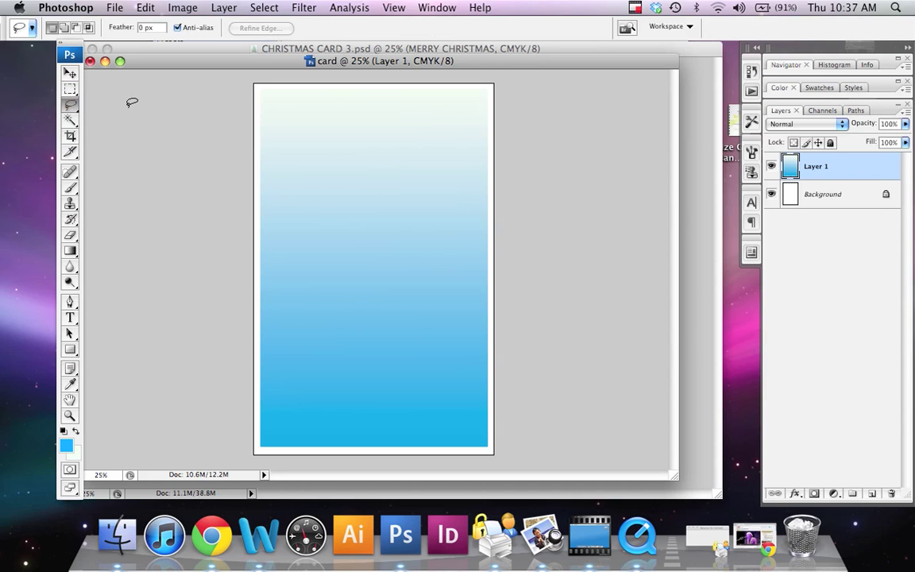
{"action": "left_click_drag", "start_coordinate": [70, 108], "coordinate": [126, 116]}
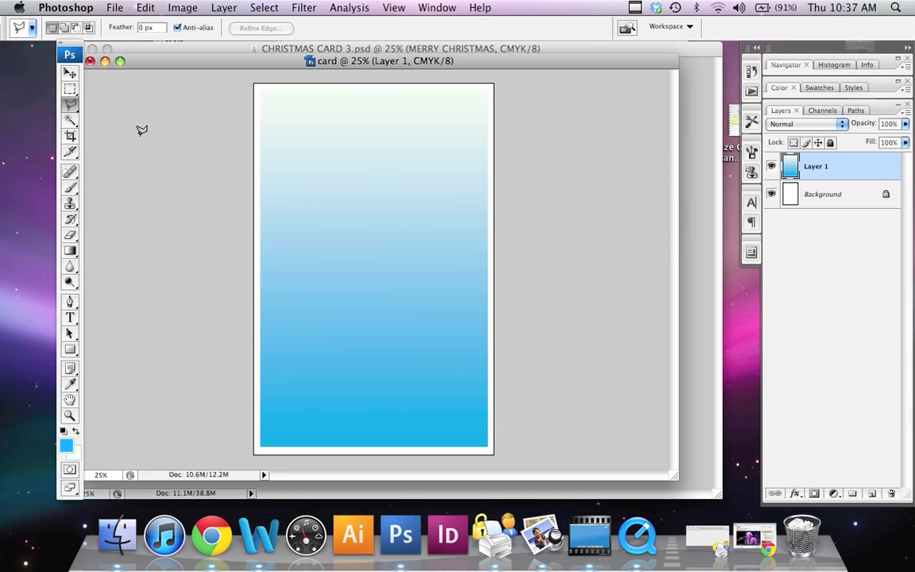
{"action": "left_click", "coordinate": [373, 106]}
{"action": "left_click", "coordinate": [422, 172]}
{"action": "left_click", "coordinate": [410, 175]}
{"action": "left_click", "coordinate": [443, 238]}
{"action": "left_click", "coordinate": [415, 235]}
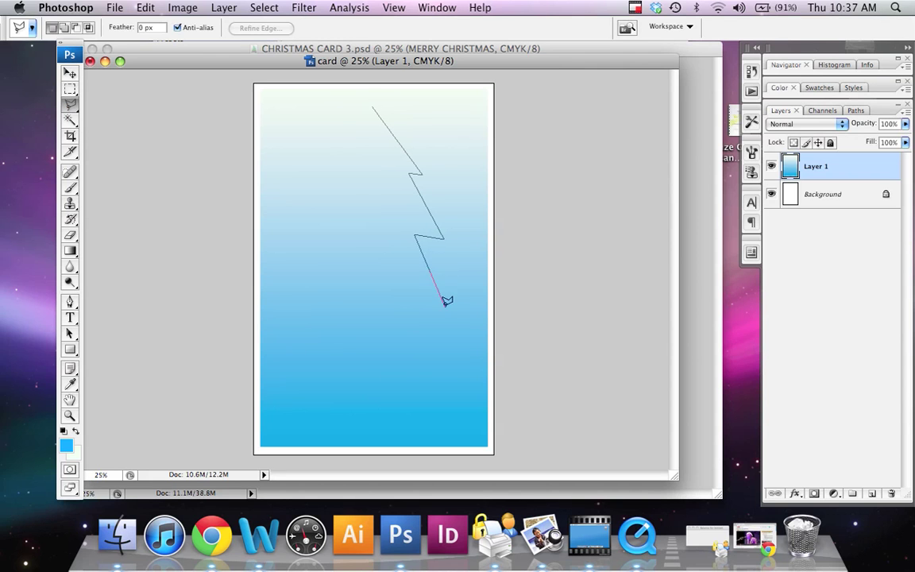
{"action": "left_click", "coordinate": [435, 305]}
{"action": "left_click", "coordinate": [457, 365]}
{"action": "left_click", "coordinate": [398, 352]}
{"action": "left_click", "coordinate": [373, 360]}
{"action": "left_click", "coordinate": [377, 356]}
{"action": "left_click", "coordinate": [327, 373]}
{"action": "left_click", "coordinate": [322, 360]}
{"action": "left_click", "coordinate": [294, 360]}
{"action": "left_click", "coordinate": [288, 350]}
{"action": "left_click", "coordinate": [274, 354]}
{"action": "left_click", "coordinate": [317, 285]}
{"action": "left_click", "coordinate": [302, 288]}
{"action": "left_click", "coordinate": [333, 247]}
{"action": "left_click", "coordinate": [327, 246]}
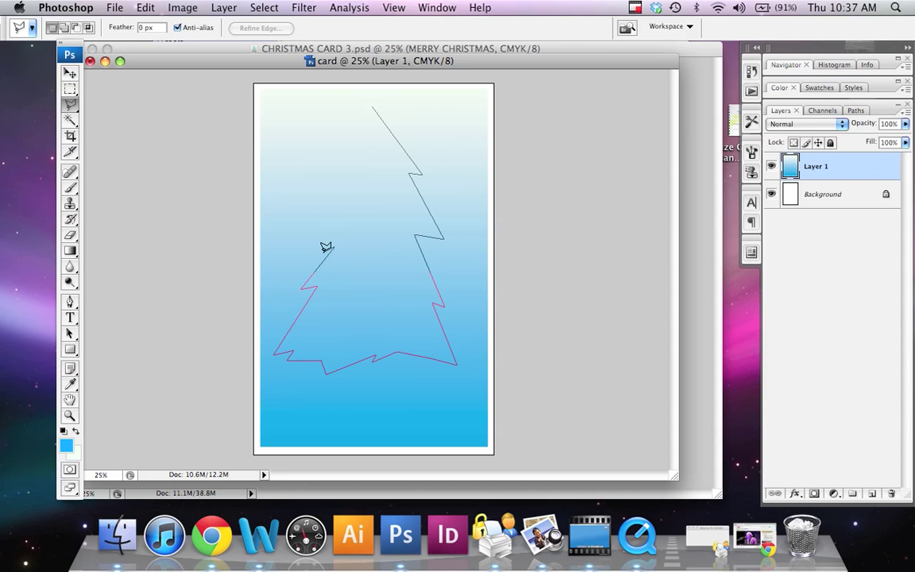
{"action": "left_click", "coordinate": [348, 203]}
{"action": "left_click", "coordinate": [332, 204]}
{"action": "left_click", "coordinate": [351, 163]}
{"action": "left_click", "coordinate": [342, 163]}
{"action": "left_click", "coordinate": [366, 134]}
{"action": "left_click", "coordinate": [347, 134]}
{"action": "left_click", "coordinate": [356, 112]}
{"action": "left_click", "coordinate": [372, 106]}
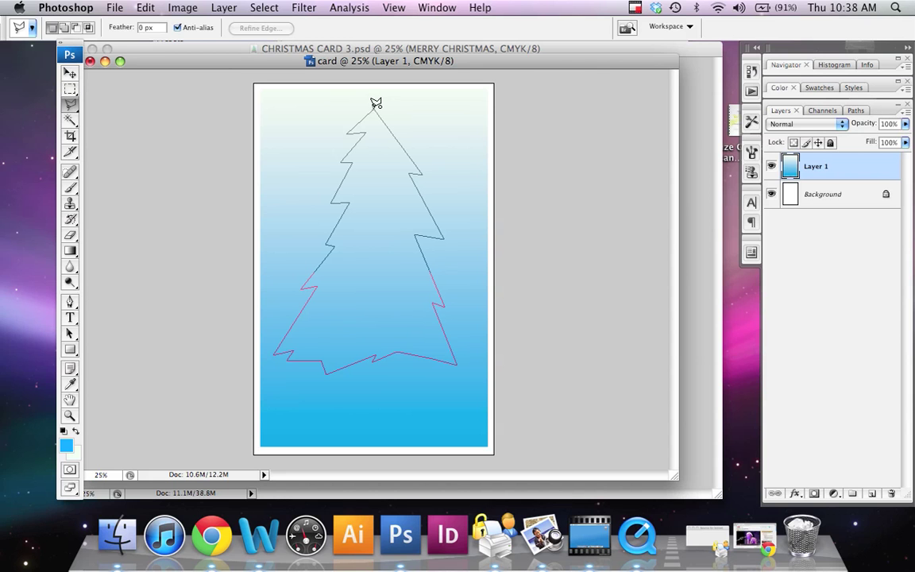
{"action": "left_click", "coordinate": [372, 106]}
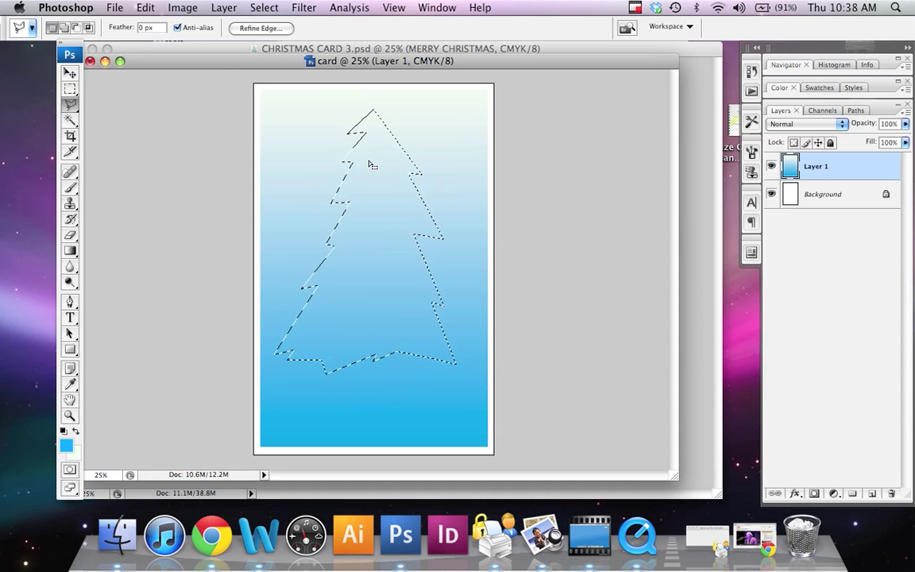
Step: Add a new empty layer named Layer 2 above the gradient layer, with Normal mode and 100% opacity
{"action": "left_click", "coordinate": [221, 8]}
{"action": "mouse_move", "coordinate": [241, 28]}
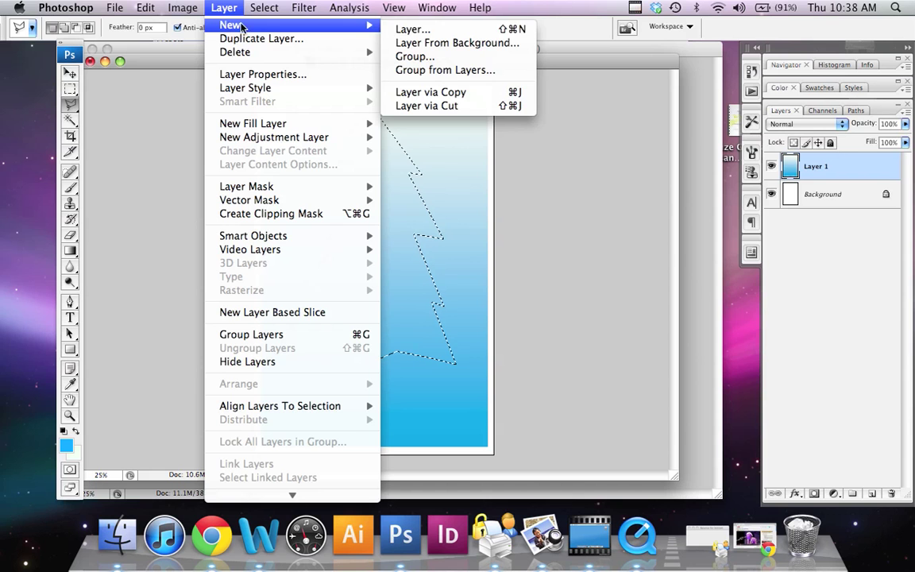
{"action": "left_click", "coordinate": [420, 30]}
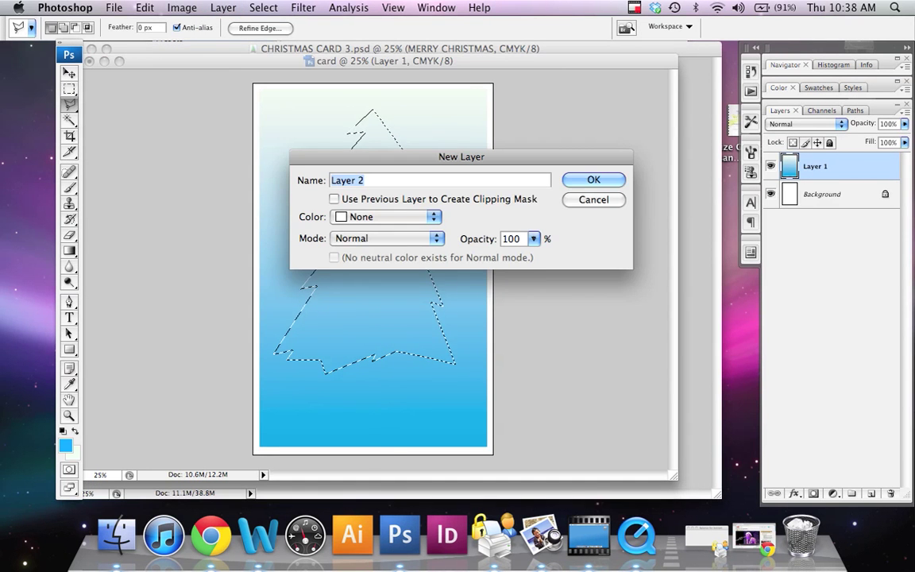
{"action": "left_click", "coordinate": [598, 176]}
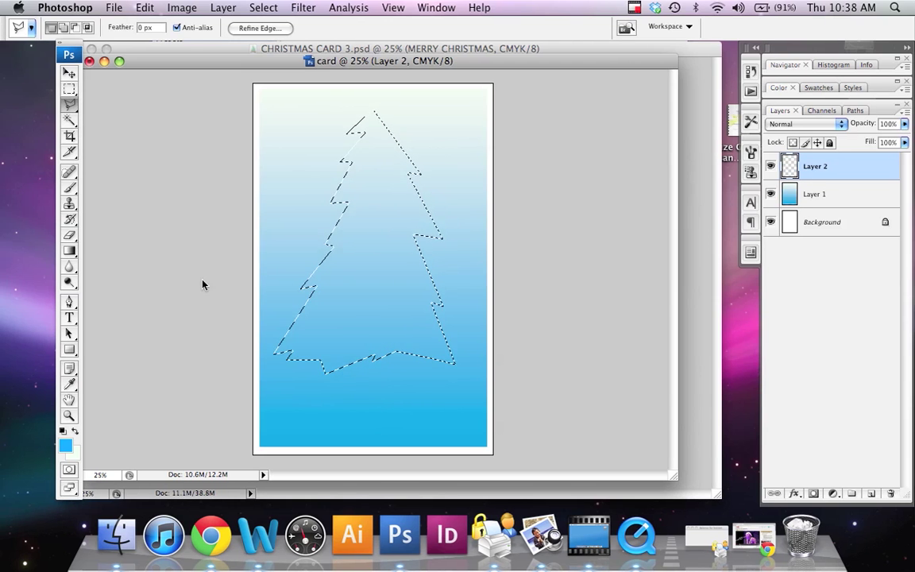
Step: Set the foreground color to bright green #33ad1a
{"action": "left_click", "coordinate": [65, 446]}
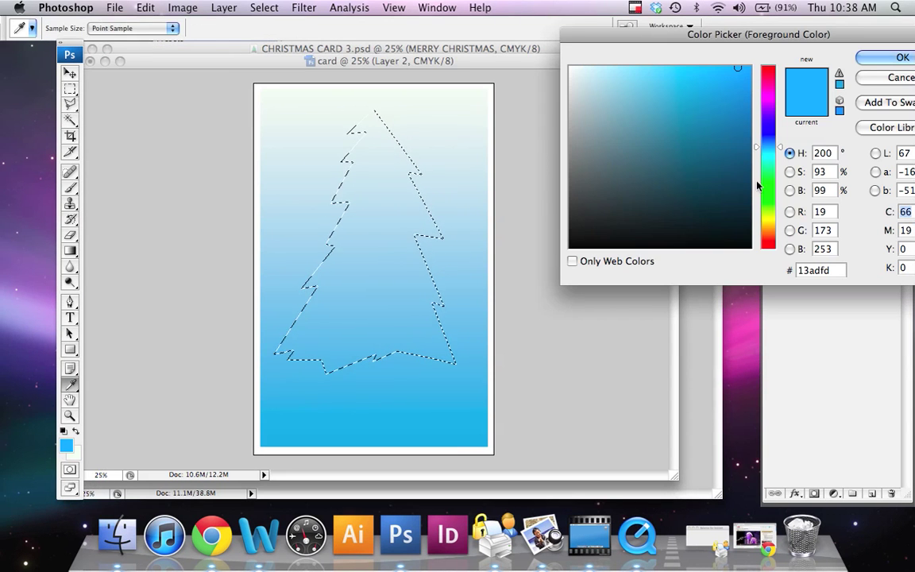
{"action": "left_click", "coordinate": [764, 193]}
{"action": "left_click", "coordinate": [719, 86]}
{"action": "mouse_move", "coordinate": [734, 96]}
{"action": "left_mouse_down"}
{"action": "mouse_move", "coordinate": [719, 112]}
{"action": "mouse_move", "coordinate": [723, 124]}
{"action": "left_mouse_up"}
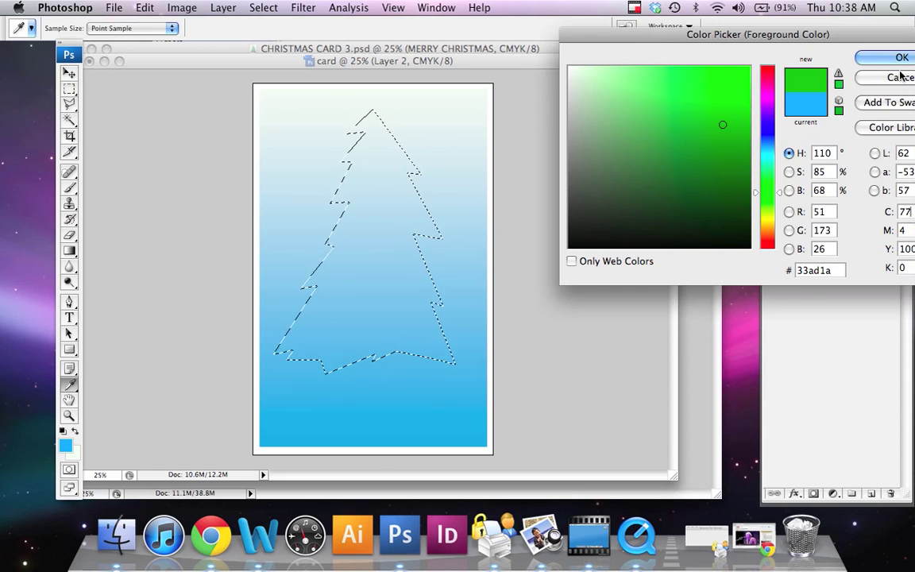
{"action": "left_click", "coordinate": [902, 57]}
{"action": "left_click", "coordinate": [70, 105]}
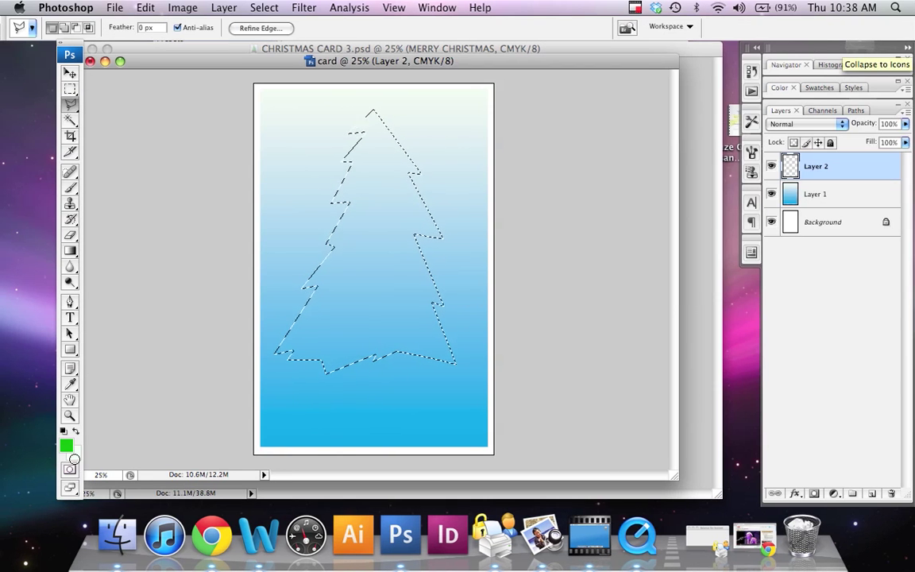
Step: Set the background color to dark green #11520e and fill the tree selection with a gradient from bright green at the tip to dark green at the base
{"action": "left_click", "coordinate": [74, 453]}
{"action": "left_click", "coordinate": [723, 192]}
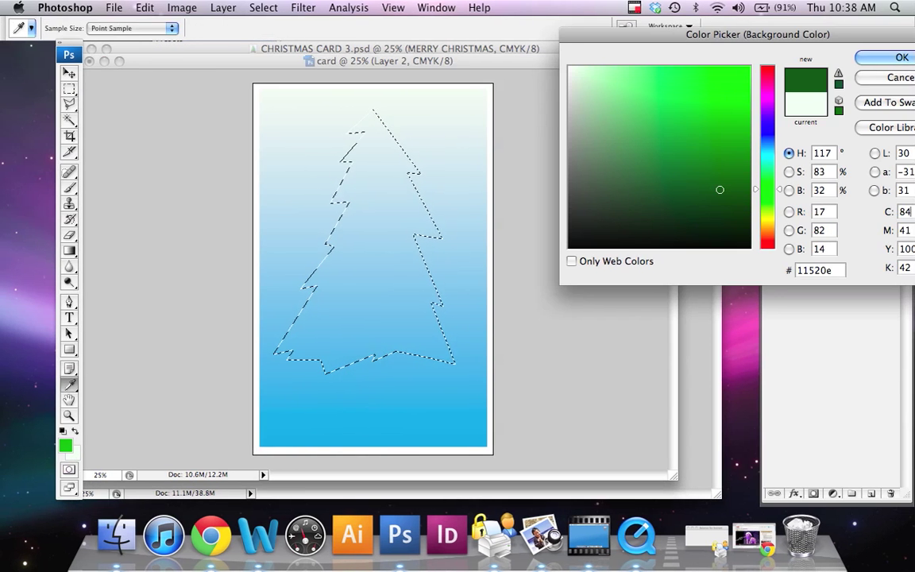
{"action": "key", "text": "Return"}
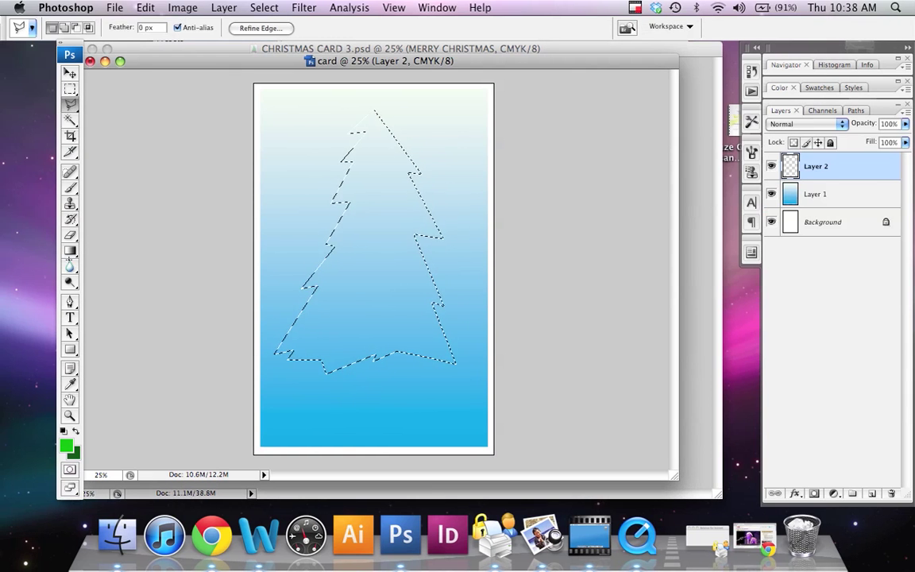
{"action": "left_click", "coordinate": [70, 251]}
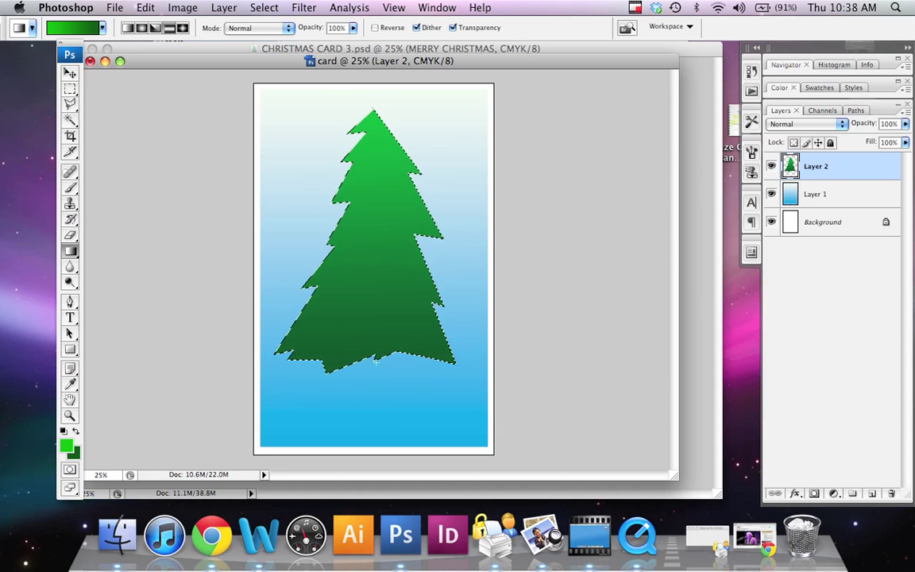
{"action": "left_click", "coordinate": [103, 28]}
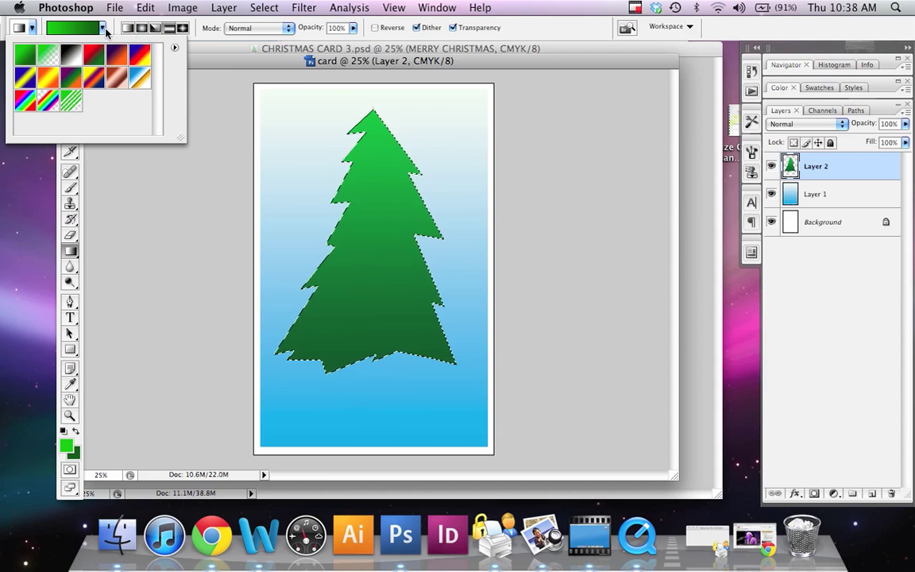
{"action": "left_click", "coordinate": [231, 28]}
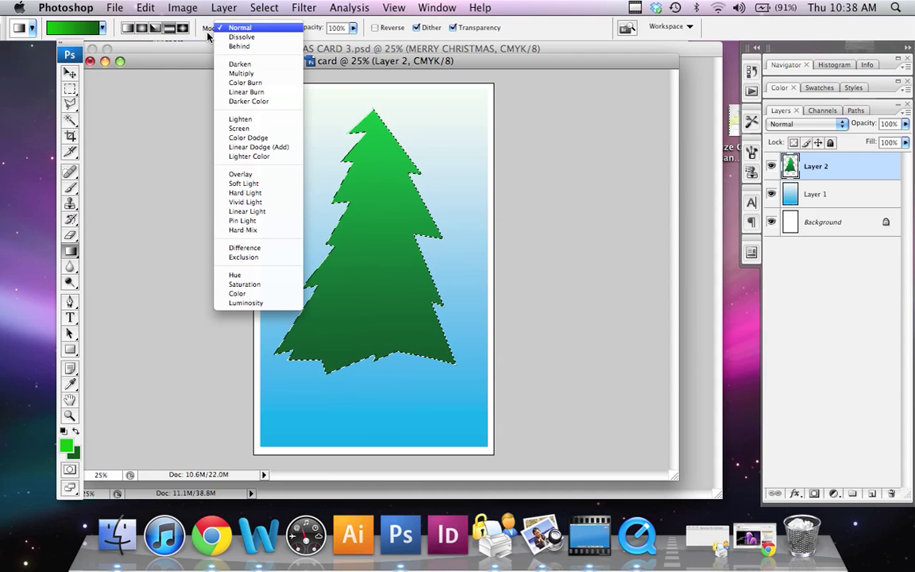
{"action": "left_click", "coordinate": [125, 29]}
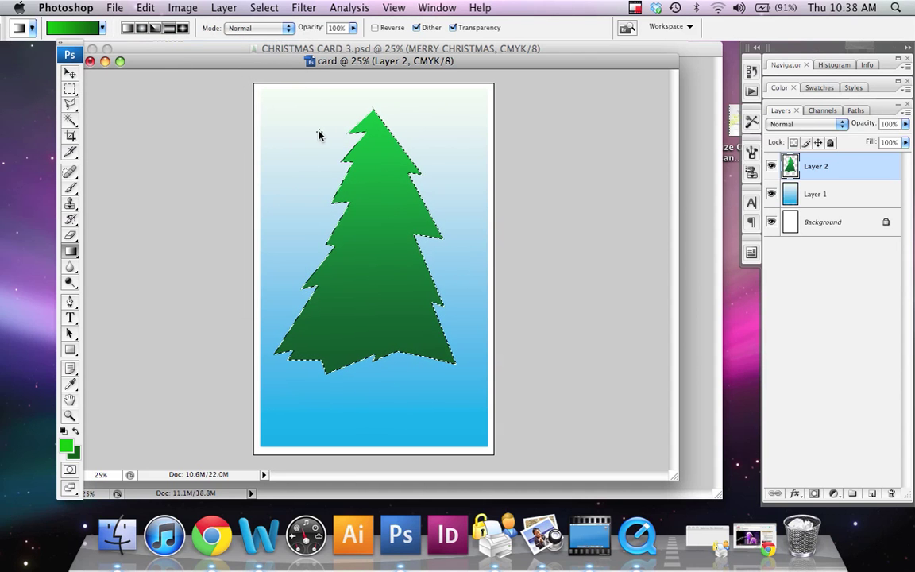
Step: Deselect the tree outline and move the tree slightly down the card
{"action": "left_click", "coordinate": [70, 89]}
{"action": "left_click", "coordinate": [398, 183]}
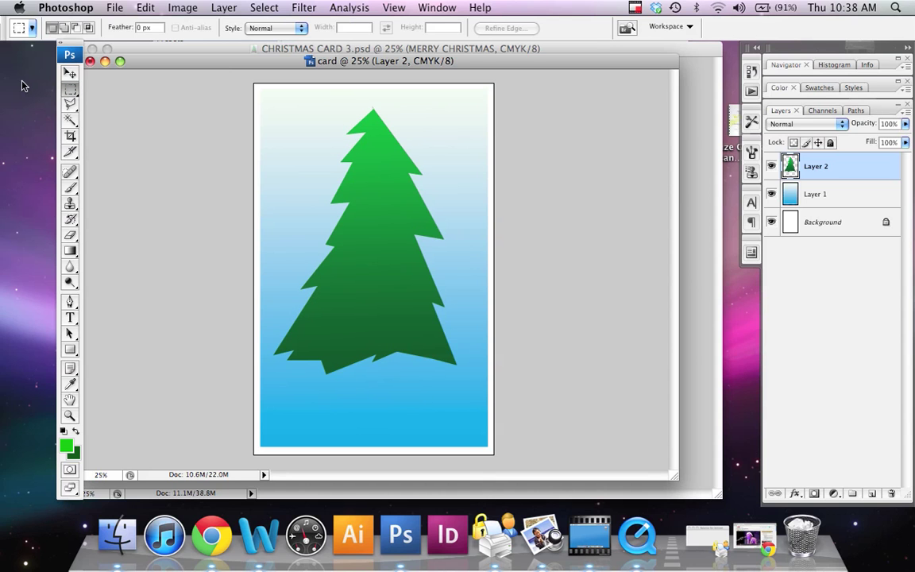
{"action": "left_click", "coordinate": [70, 73]}
{"action": "left_click_drag", "start_coordinate": [379, 200], "coordinate": [380, 209]}
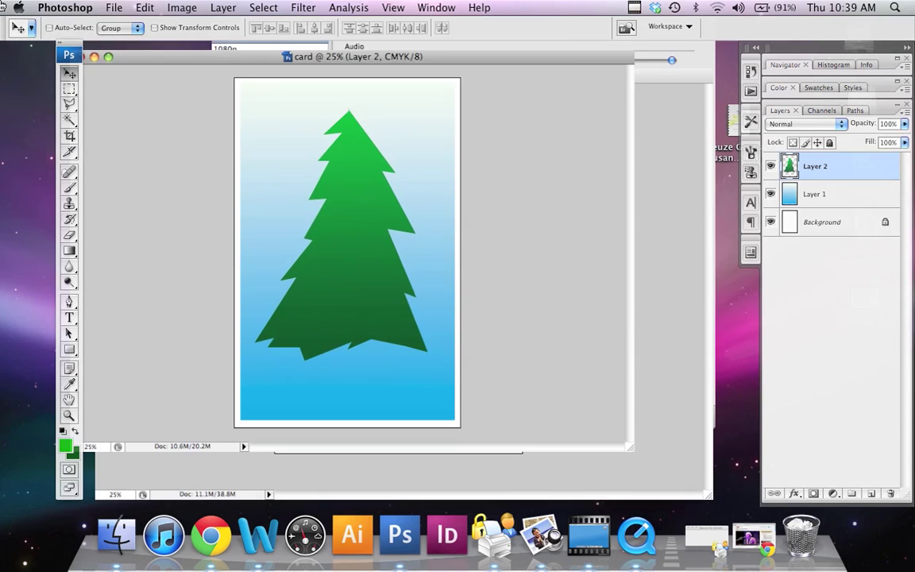
Step: Switch to the finished CHRISTMAS CARD 3.psd, hide its Layer 2 to identify the star layer, and return to the card document
{"action": "mouse_move", "coordinate": [2, 7]}
{"action": "left_click", "coordinate": [466, 308]}
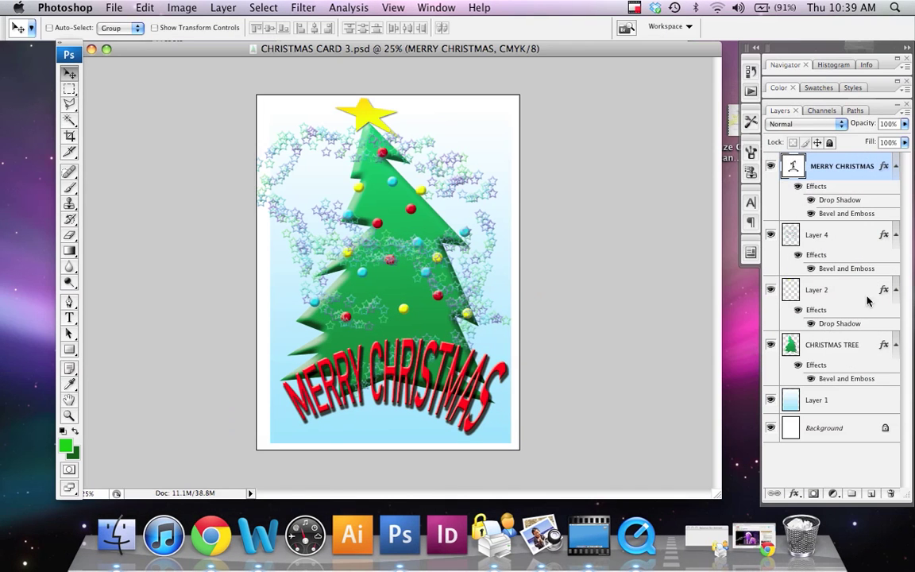
{"action": "left_click", "coordinate": [770, 291]}
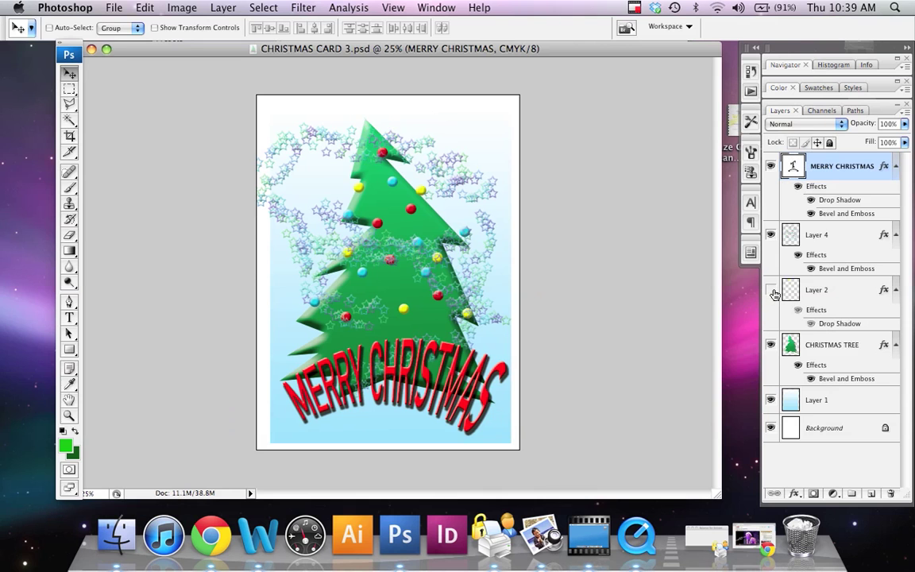
{"action": "mouse_move", "coordinate": [3, 7]}
{"action": "left_click", "coordinate": [204, 107]}
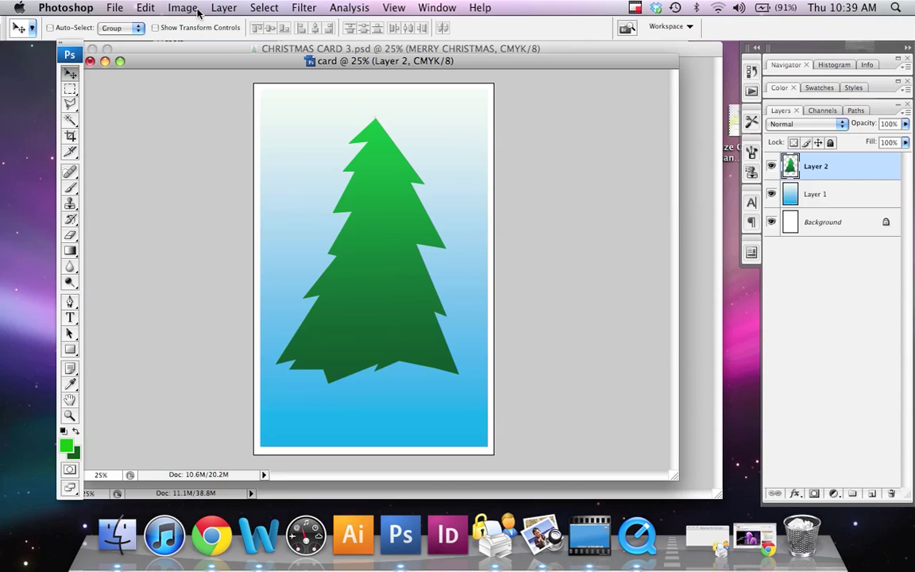
Step: Add a new empty layer above the tree's layer
{"action": "left_click", "coordinate": [221, 7]}
{"action": "mouse_move", "coordinate": [288, 25]}
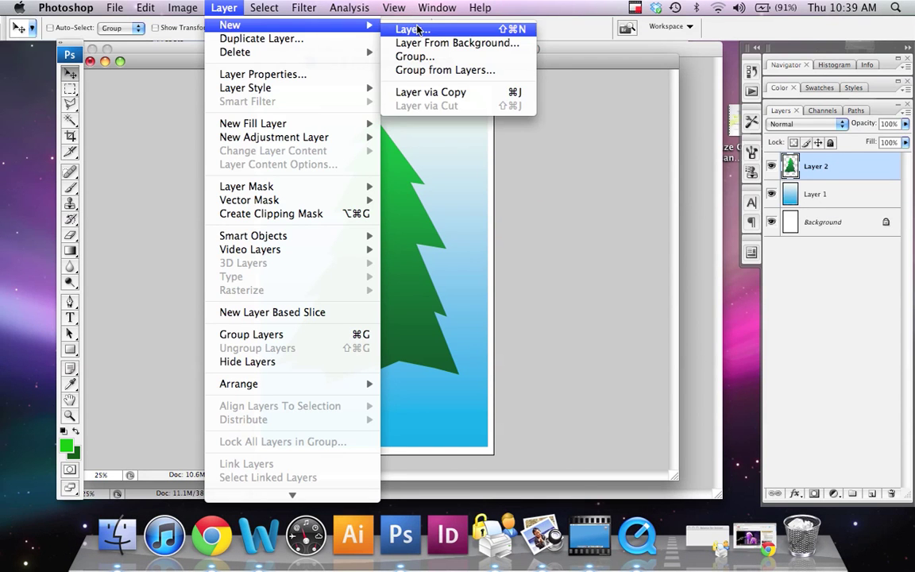
{"action": "left_click", "coordinate": [381, 29]}
{"action": "left_click", "coordinate": [566, 181]}
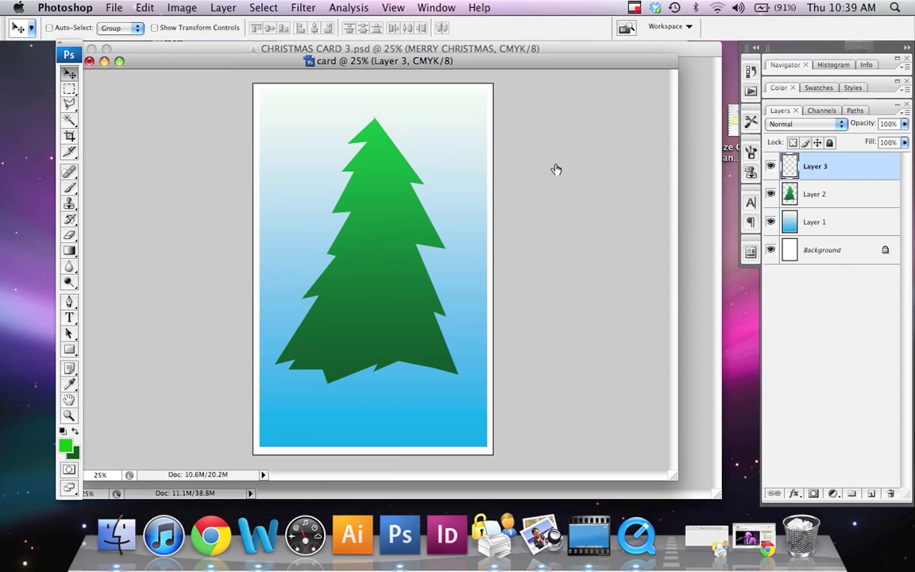
Step: Rename the tree's layer as "tree" and the new empty layer as "star"
{"action": "left_click", "coordinate": [818, 199]}
{"action": "double_click", "coordinate": [820, 198]}
{"action": "type", "text": "tre"}
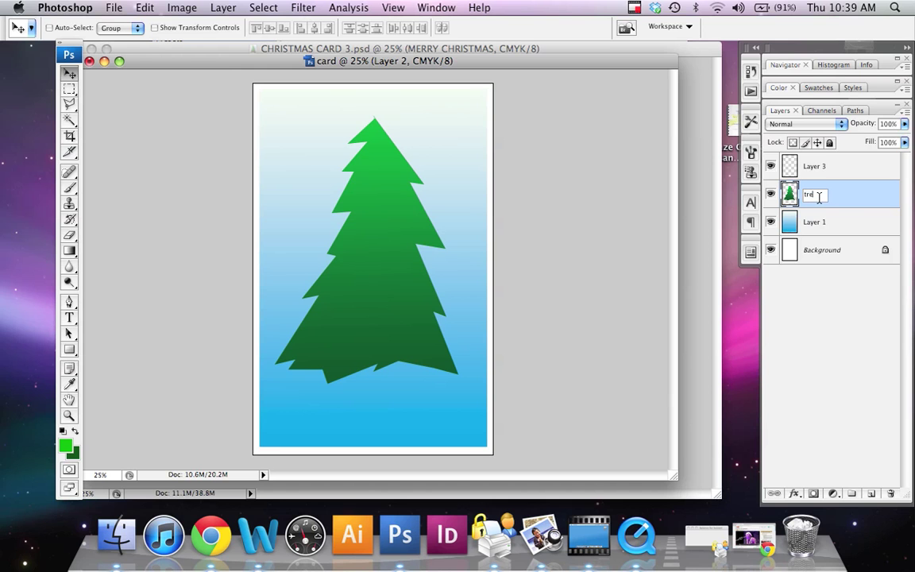
{"action": "type", "text": "e"}
{"action": "double_click", "coordinate": [815, 167]}
{"action": "type", "text": "star"}
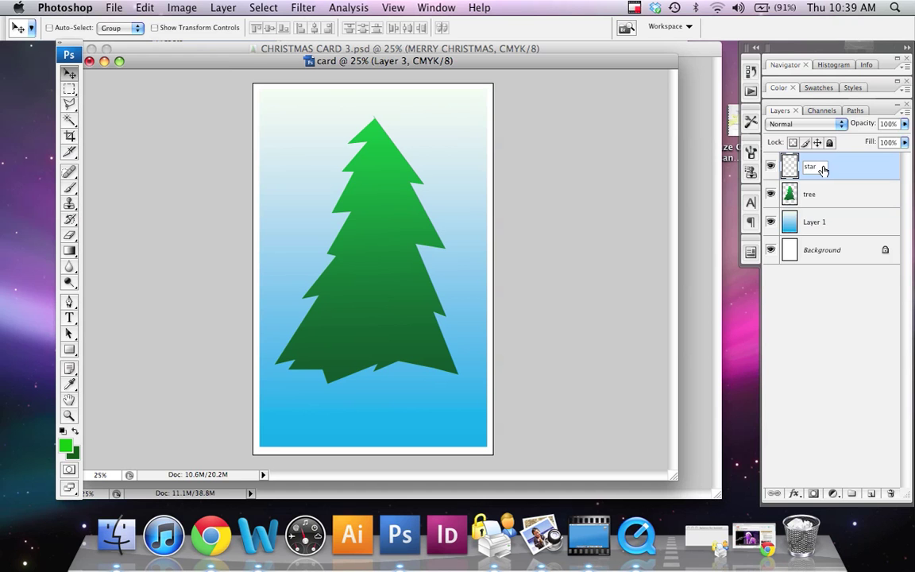
{"action": "key", "text": "Return"}
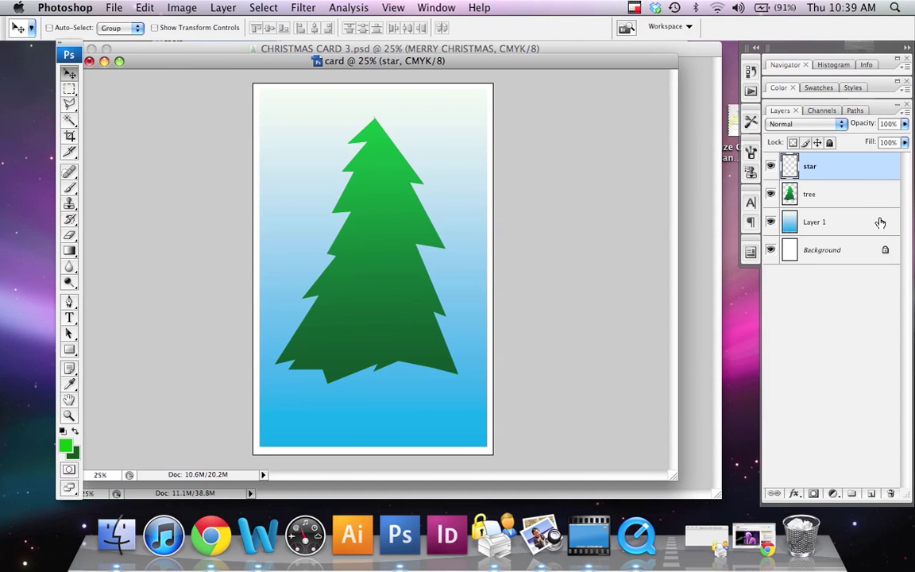
Step: Move the tree on the tree layer a little further down the card
{"action": "left_click", "coordinate": [862, 199]}
{"action": "left_click_drag", "start_coordinate": [360, 254], "coordinate": [360, 247]}
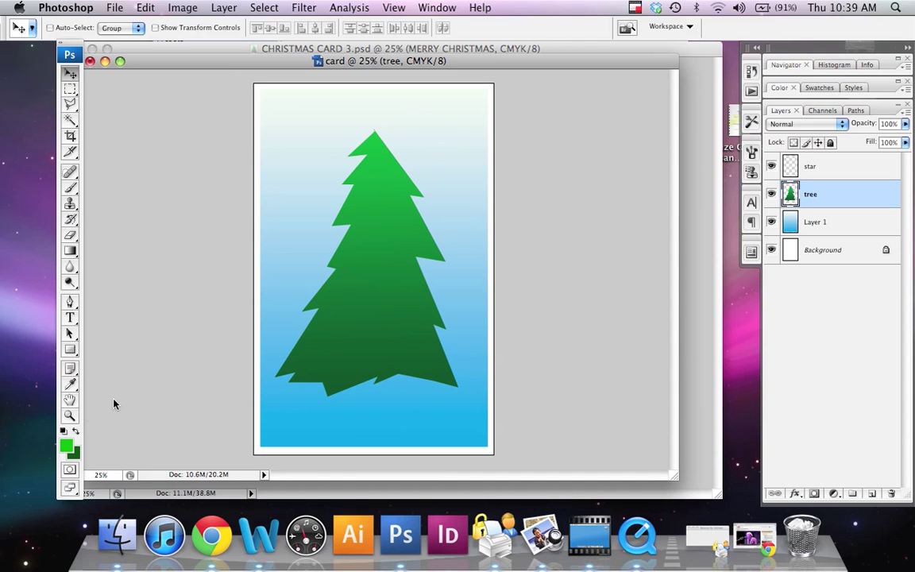
Step: Outline an irregular five-pointed star just above the treetop as a closed Polygonal Lasso selection
{"action": "left_click", "coordinate": [70, 416]}
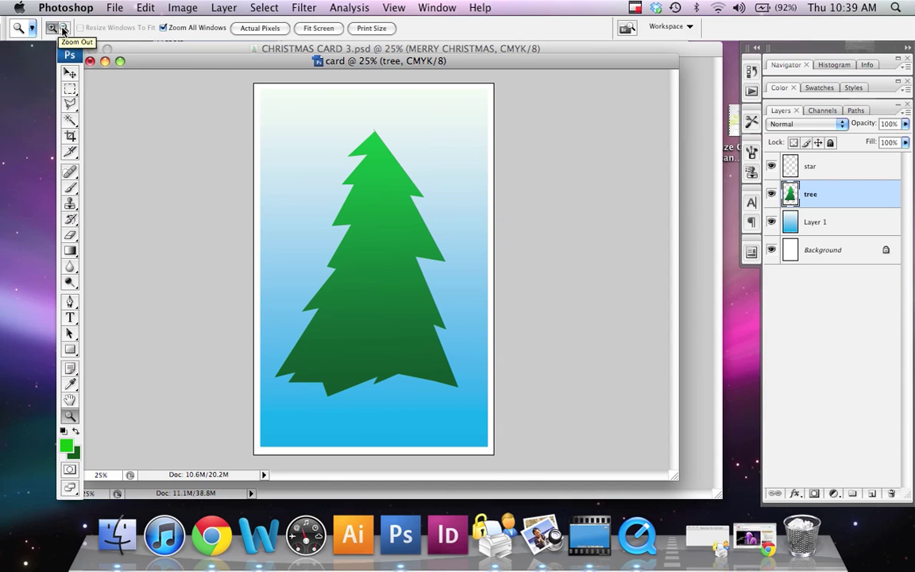
{"action": "left_click", "coordinate": [379, 139]}
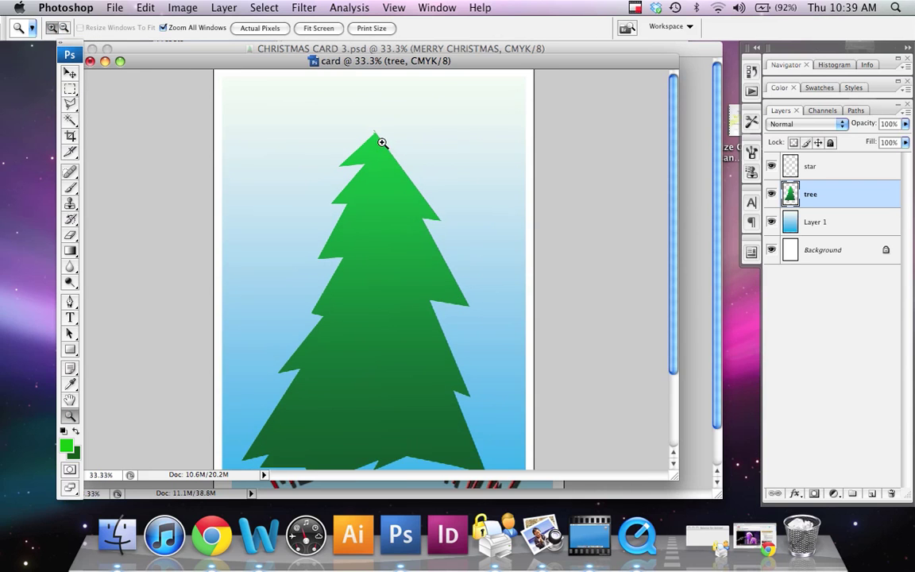
{"action": "left_click", "coordinate": [377, 147]}
{"action": "left_click", "coordinate": [375, 162]}
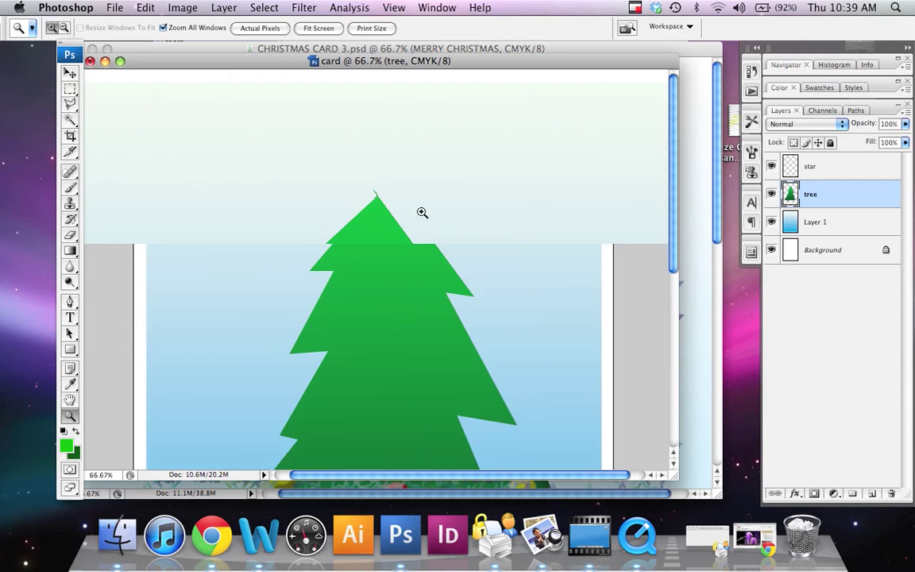
{"action": "key", "text": "l"}
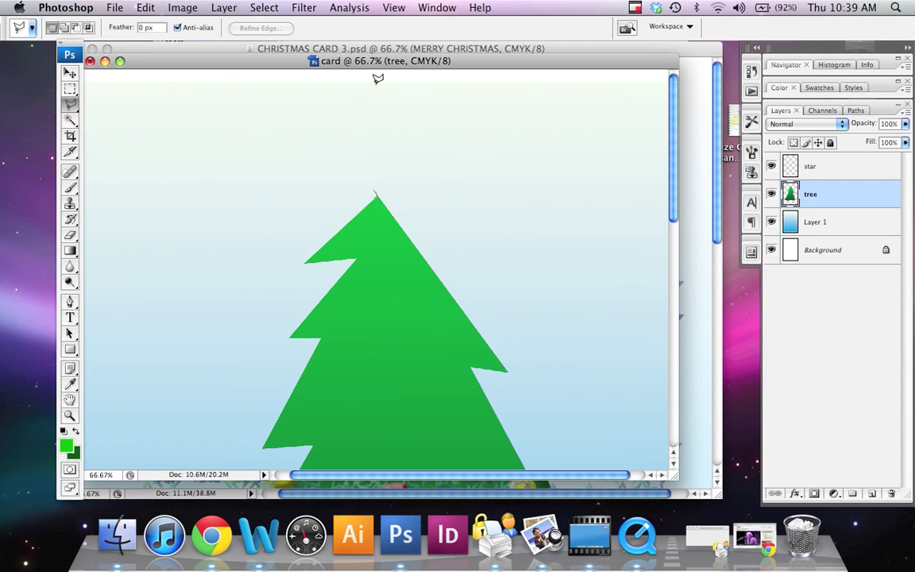
{"action": "left_click", "coordinate": [376, 84]}
{"action": "left_click", "coordinate": [402, 130]}
{"action": "left_click", "coordinate": [440, 132]}
{"action": "left_click", "coordinate": [402, 156]}
{"action": "left_click", "coordinate": [445, 203]}
{"action": "left_click", "coordinate": [376, 193]}
{"action": "left_click", "coordinate": [329, 225]}
{"action": "left_click", "coordinate": [358, 170]}
{"action": "left_click", "coordinate": [301, 166]}
{"action": "left_click", "coordinate": [357, 140]}
{"action": "left_click", "coordinate": [376, 86]}
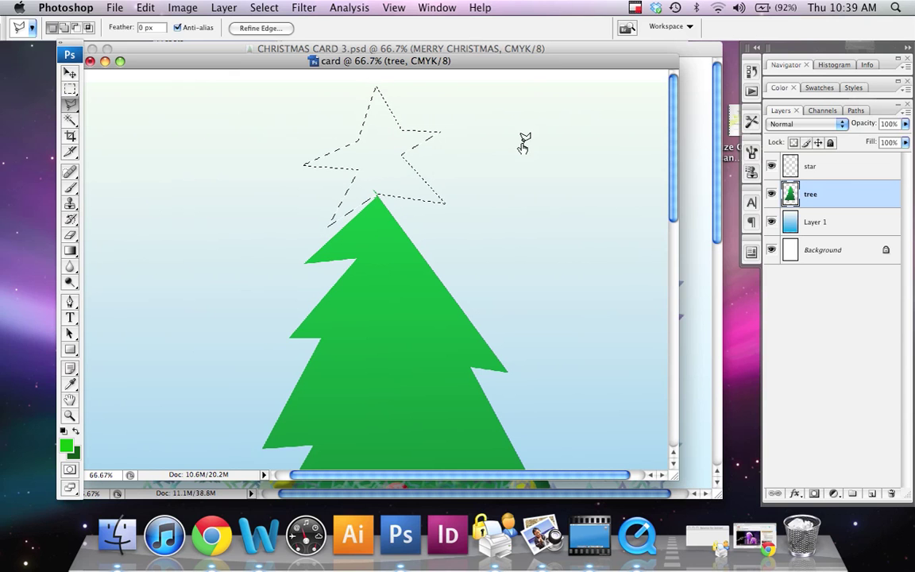
Step: Set the foreground color to bright yellow
{"action": "left_click", "coordinate": [67, 446]}
{"action": "left_click", "coordinate": [767, 214]}
{"action": "left_click", "coordinate": [746, 70]}
{"action": "left_click", "coordinate": [902, 58]}
{"action": "key", "text": "l"}
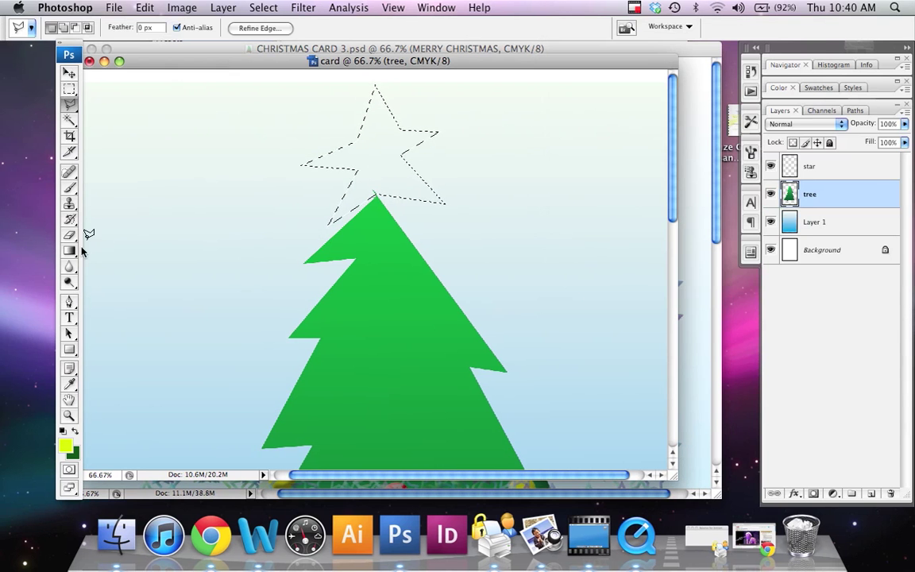
Step: Fill the star selection with the yellow foreground color using the Paint Bucket on the tree layer, and deselect it
{"action": "left_click_drag", "start_coordinate": [70, 252], "coordinate": [111, 260]}
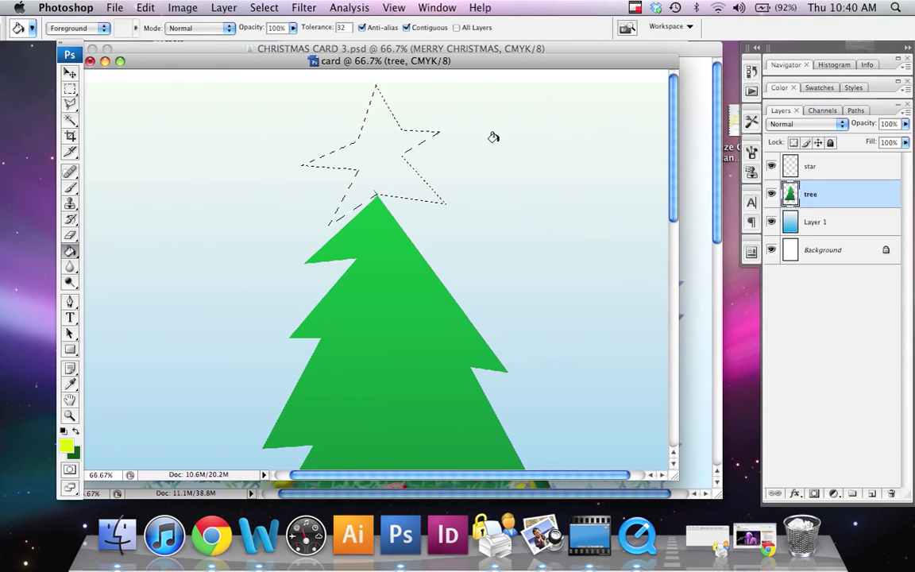
{"action": "left_click", "coordinate": [375, 141]}
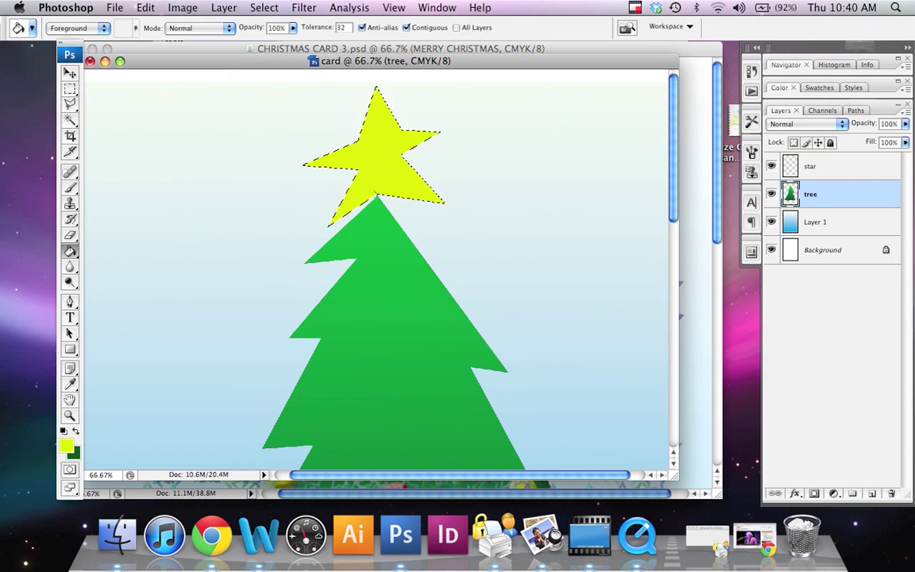
{"action": "key", "text": "m"}
{"action": "key", "text": "ctrl+d"}
Step: Add a new layer above the tree layer and start a text line beside the left side of the tree
{"action": "key", "text": "z"}
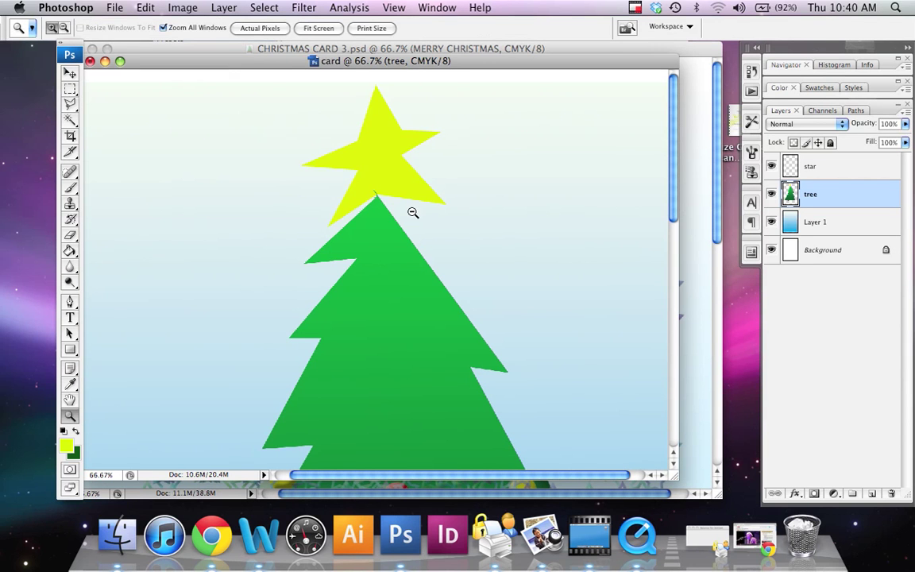
{"action": "left_click", "coordinate": [389, 264], "text": "alt"}
{"action": "left_click", "coordinate": [405, 298], "text": "alt"}
{"action": "left_click", "coordinate": [404, 299], "text": "alt"}
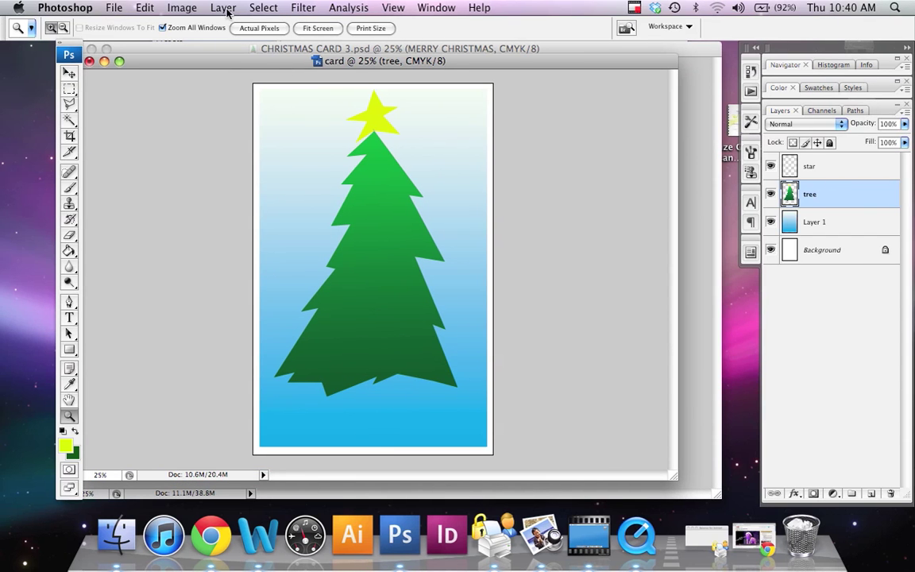
{"action": "left_click", "coordinate": [873, 494]}
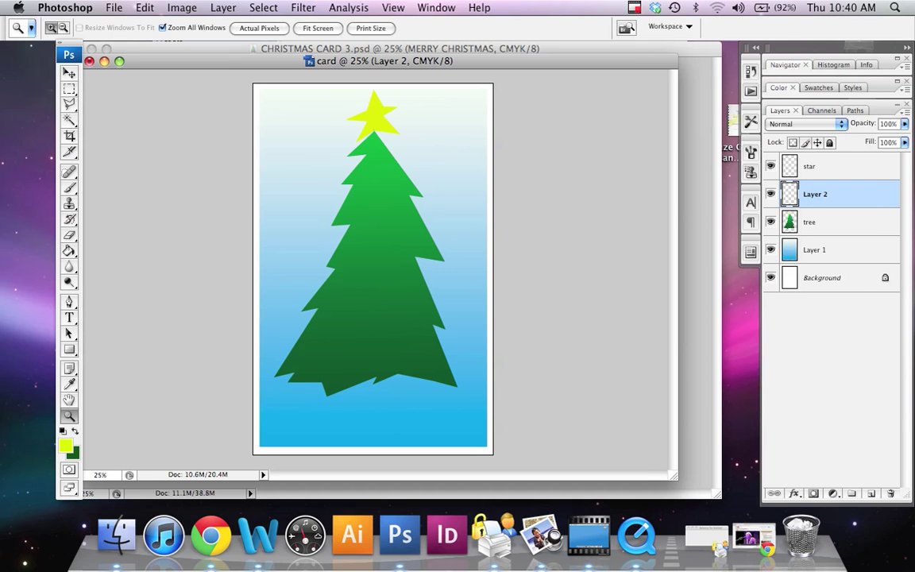
{"action": "key", "text": "t"}
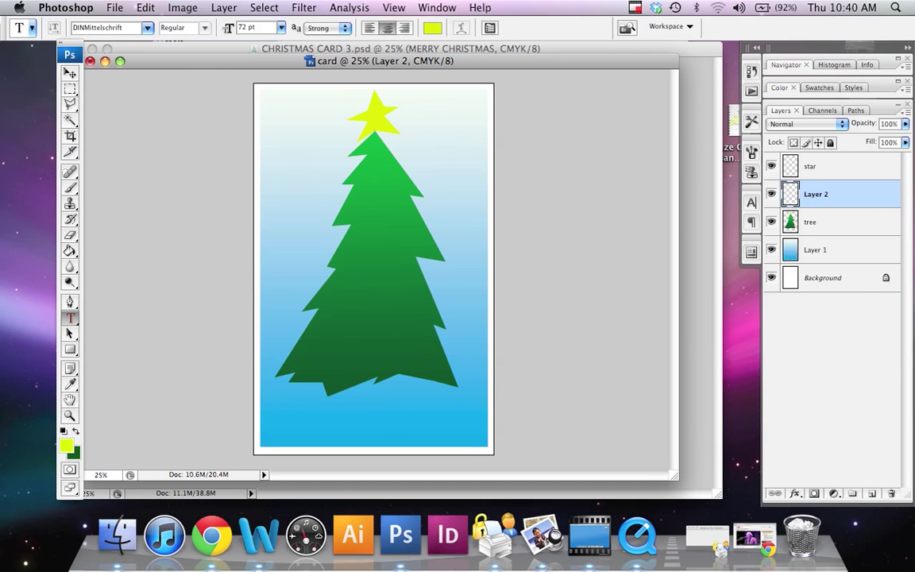
{"action": "left_click", "coordinate": [293, 275]}
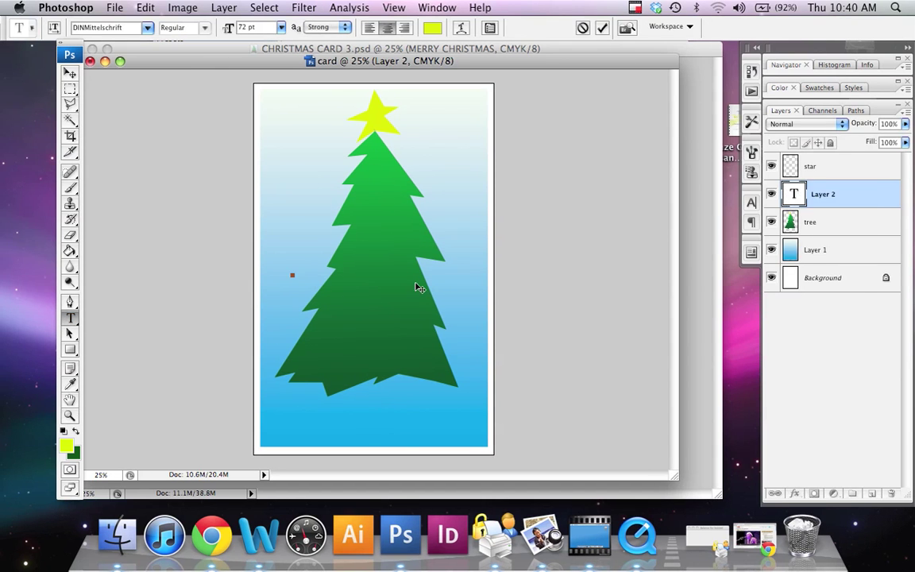
Step: Set the font of the new text line to Futura Std in the Extra Bold style
{"action": "left_click", "coordinate": [255, 29]}
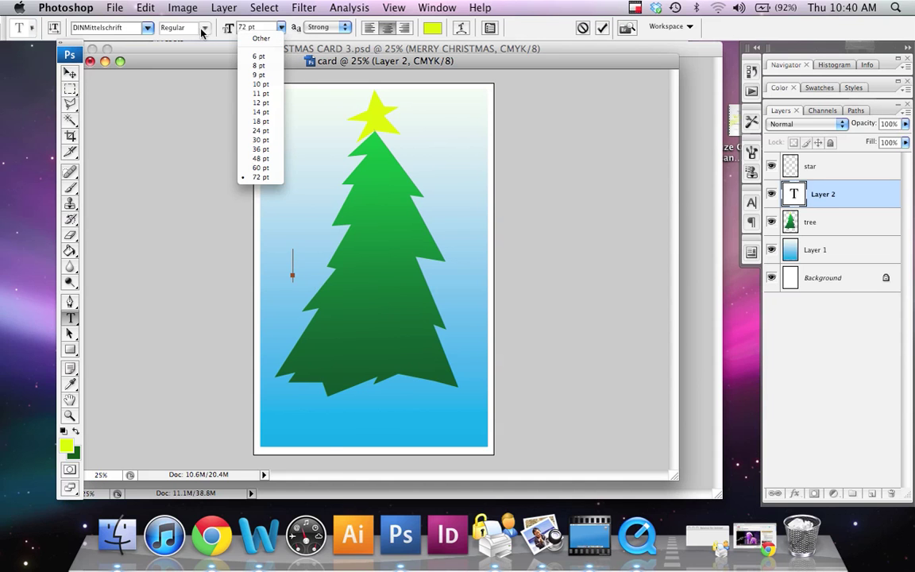
{"action": "left_click", "coordinate": [176, 31]}
{"action": "left_click", "coordinate": [151, 29]}
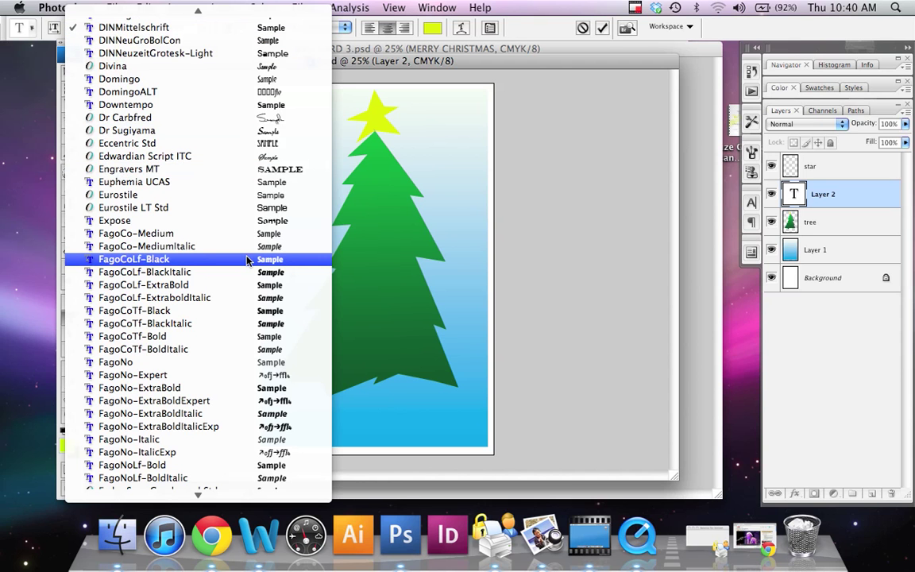
{"action": "scroll", "coordinate": [248, 261], "scroll_direction": "up", "scroll_amount": 10}
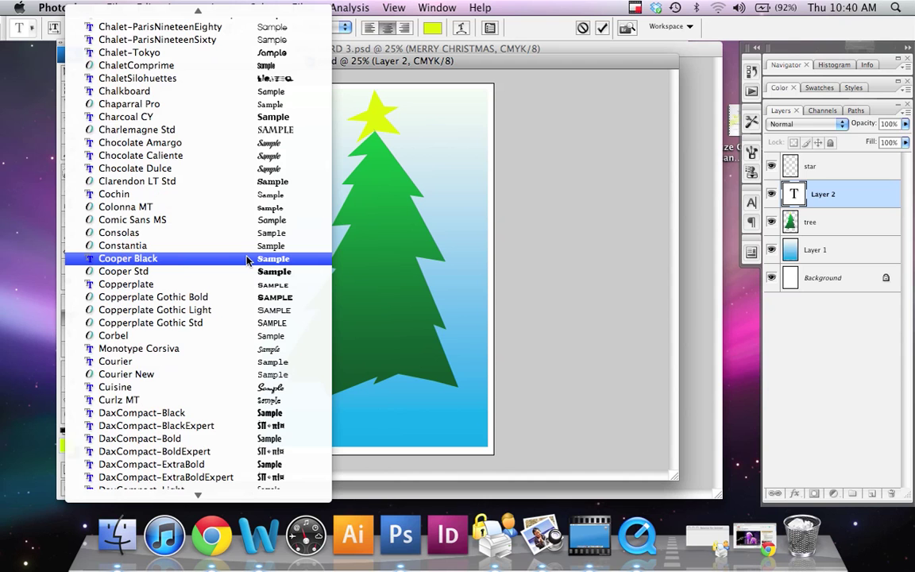
{"action": "scroll", "coordinate": [248, 260], "scroll_direction": "down", "scroll_amount": 2}
{"action": "scroll", "coordinate": [248, 261], "scroll_direction": "up", "scroll_amount": 15}
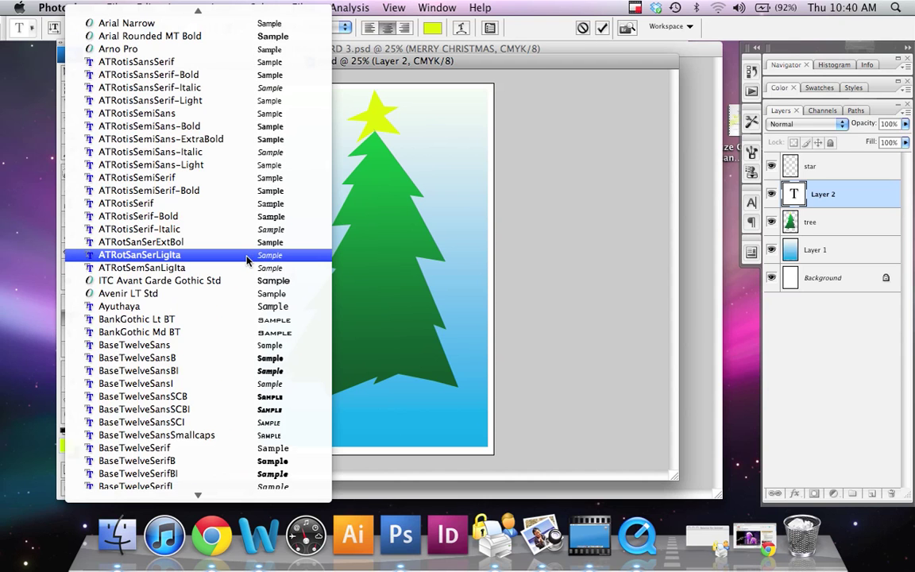
{"action": "scroll", "coordinate": [248, 261], "scroll_direction": "down", "scroll_amount": 20}
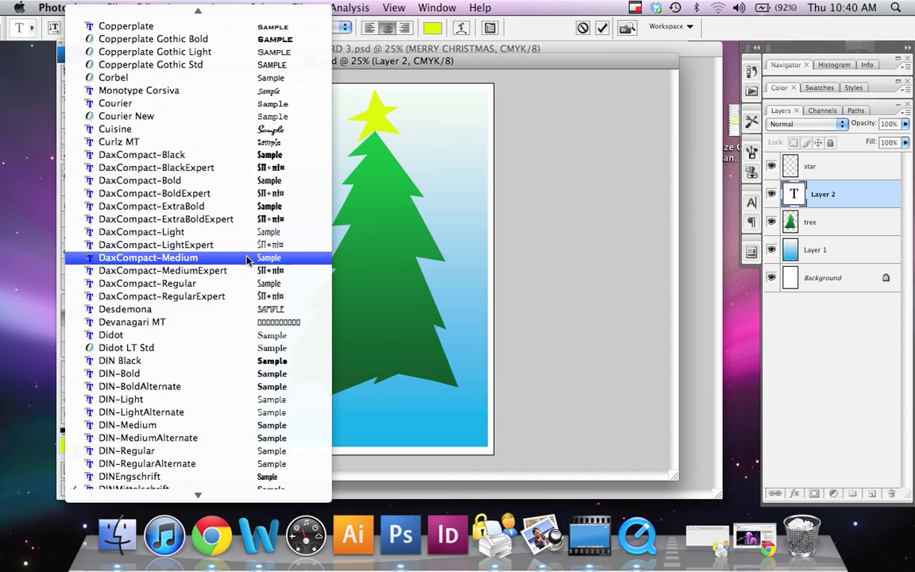
{"action": "scroll", "coordinate": [248, 261], "scroll_direction": "down", "scroll_amount": 5}
{"action": "scroll", "coordinate": [248, 260], "scroll_direction": "down", "scroll_amount": 9}
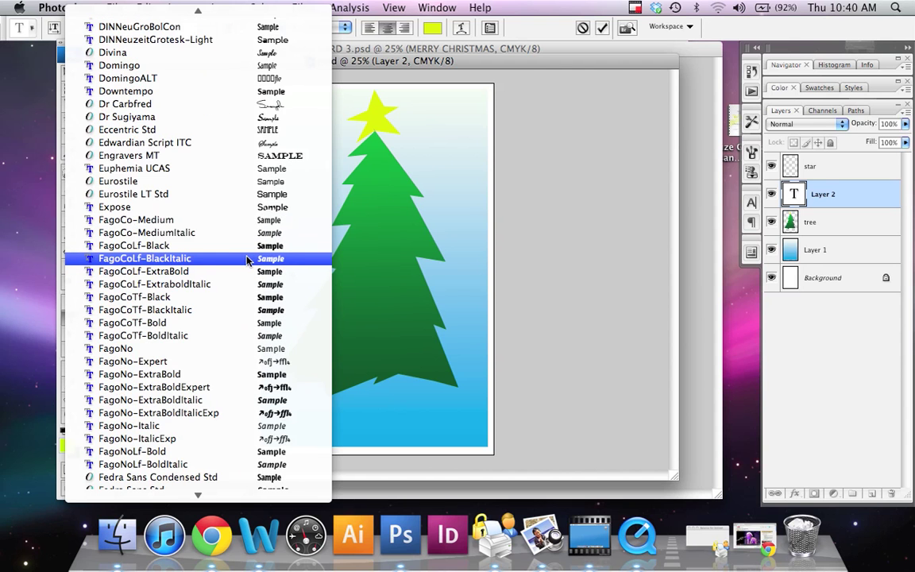
{"action": "scroll", "coordinate": [248, 261], "scroll_direction": "down", "scroll_amount": 10}
{"action": "scroll", "coordinate": [247, 261], "scroll_direction": "down", "scroll_amount": 8}
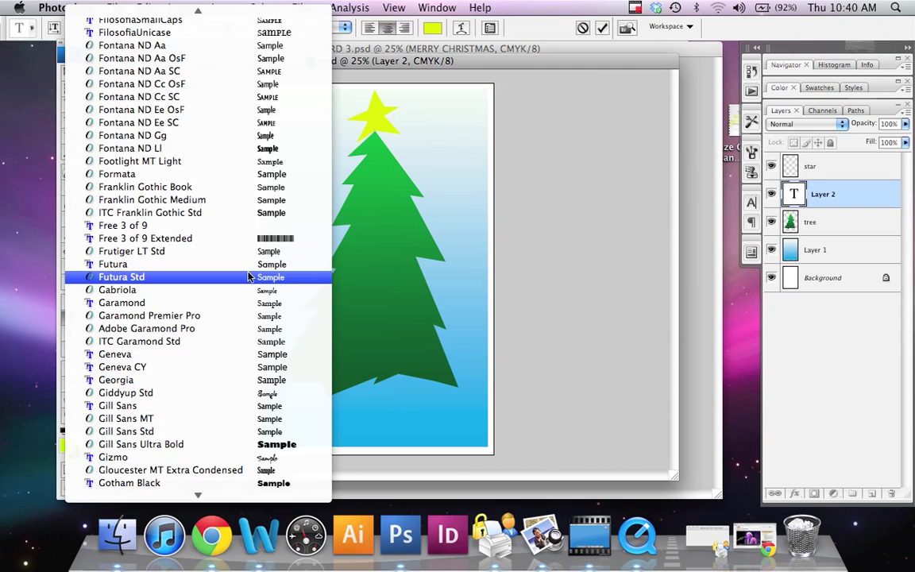
{"action": "left_click", "coordinate": [248, 277]}
{"action": "left_click", "coordinate": [189, 27]}
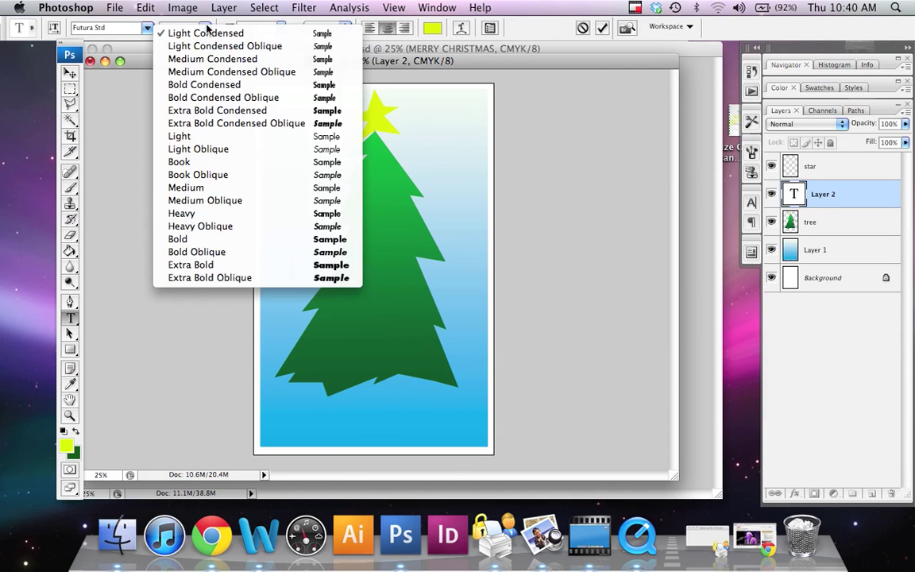
{"action": "left_click", "coordinate": [258, 265]}
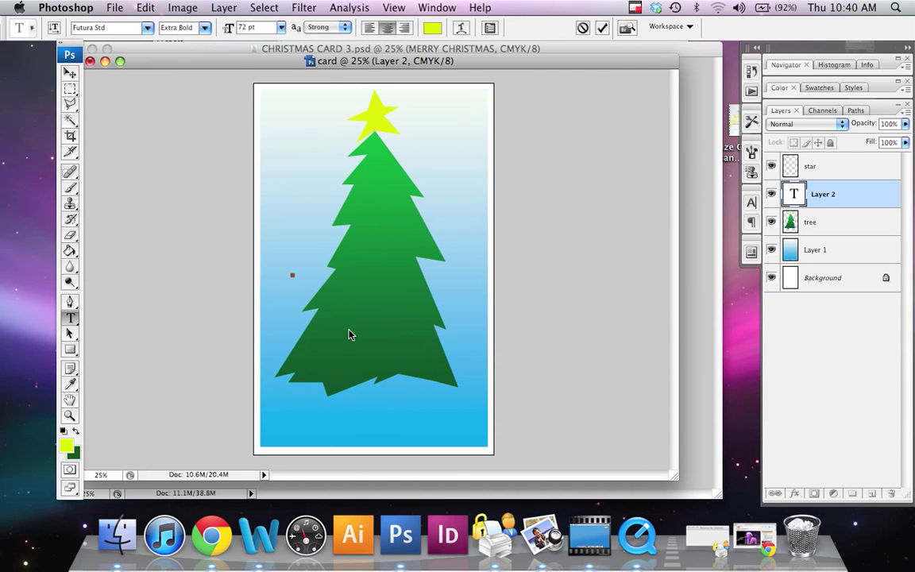
Step: Change the foreground color for the text to bright red, #f9072f
{"action": "left_click", "coordinate": [65, 445]}
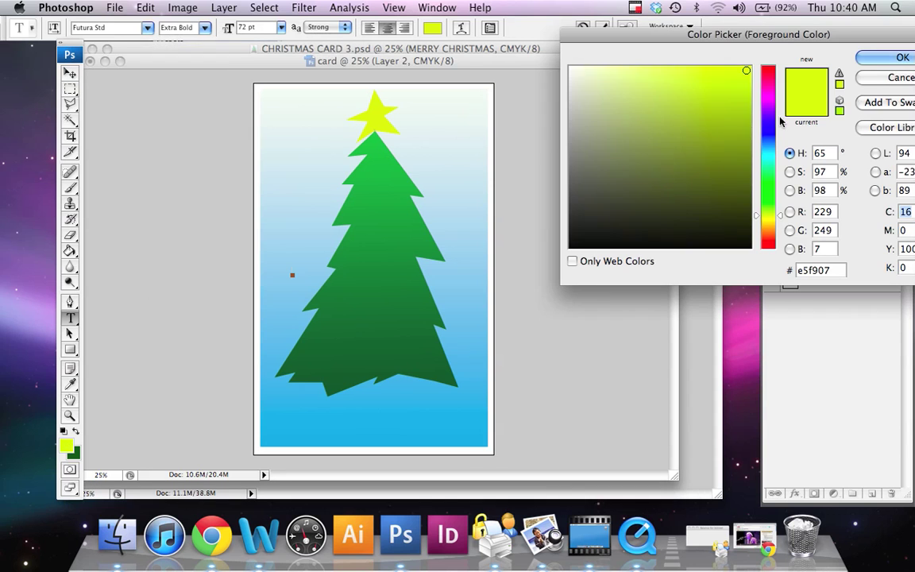
{"action": "left_click", "coordinate": [768, 71]}
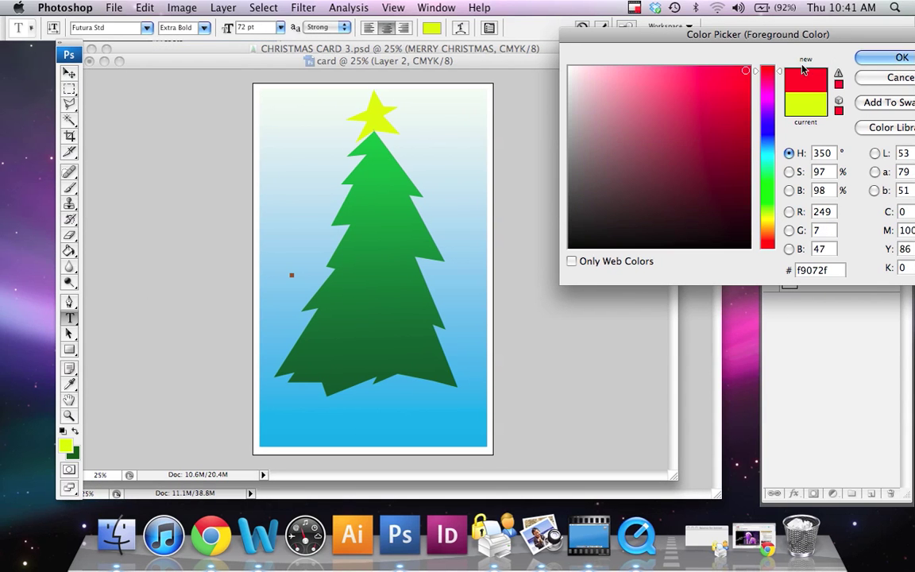
{"action": "key", "text": "Return"}
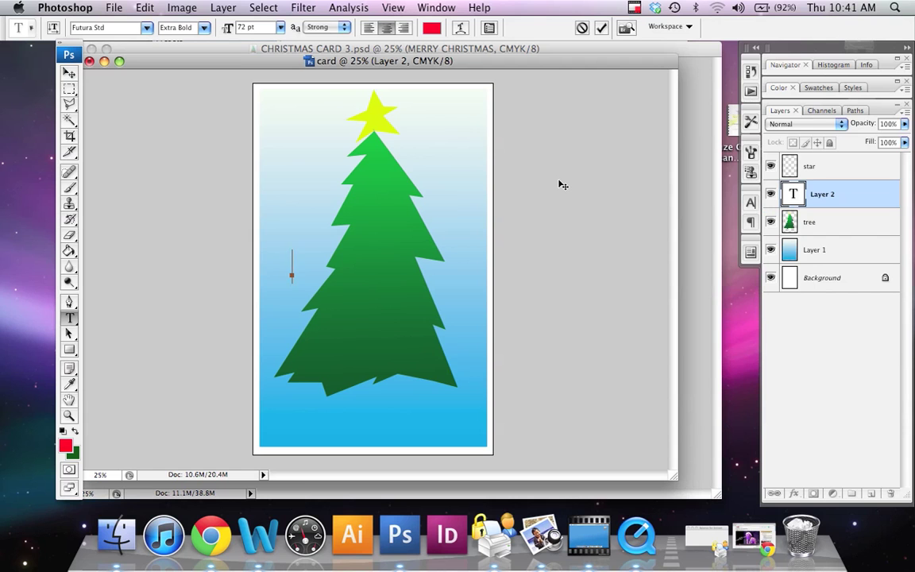
Step: Enter MERRY and CHRISTMAS on two centered lines and move the greeting across the lower part of the tree
{"action": "type", "text": "MERRY"}
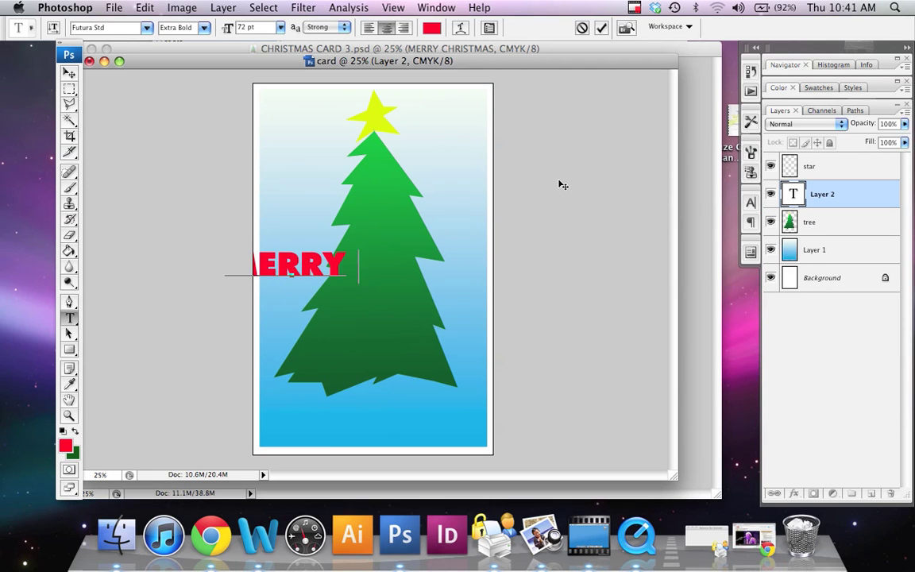
{"action": "type", "text": "CHR"}
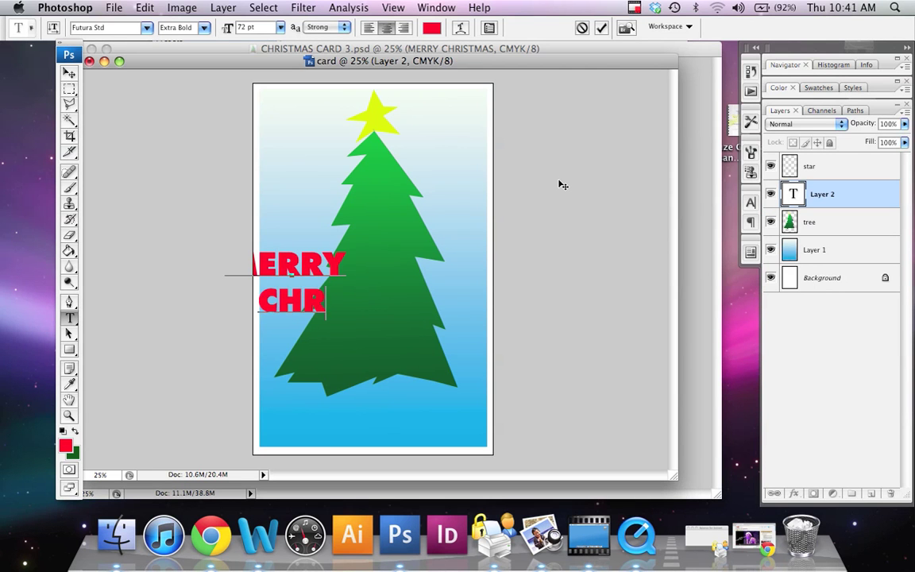
{"action": "type", "text": "ISTMAS"}
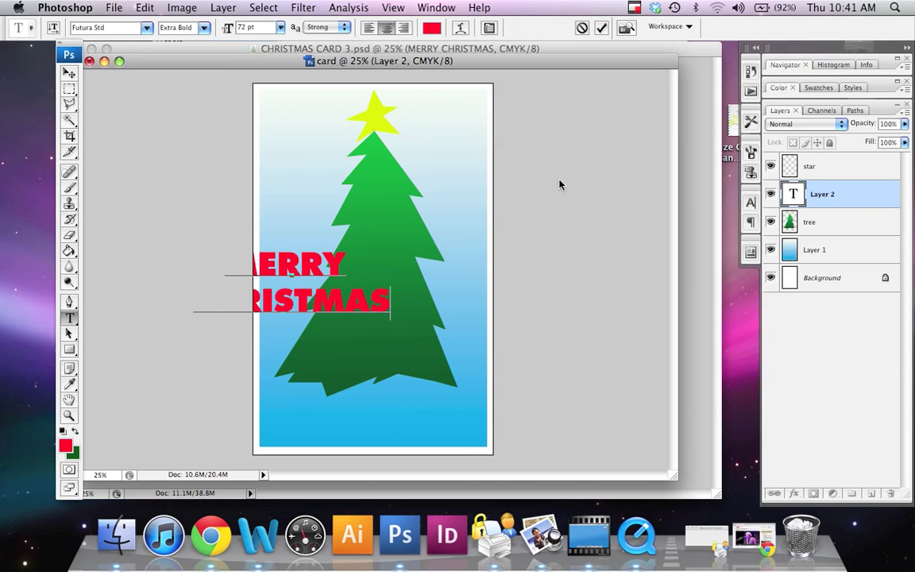
{"action": "left_click", "coordinate": [73, 74]}
{"action": "left_click_drag", "start_coordinate": [325, 265], "coordinate": [405, 320]}
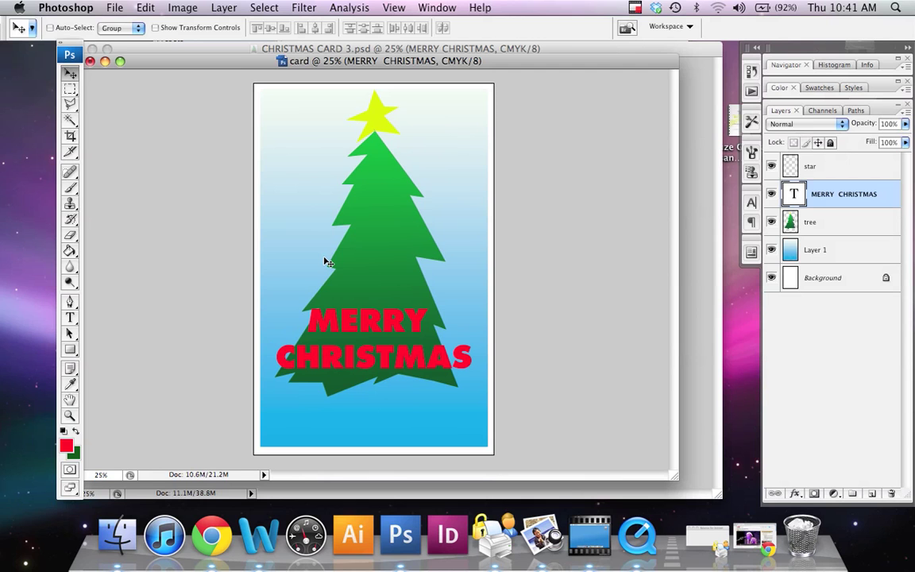
{"action": "key", "text": "F9"}
{"action": "left_click", "coordinate": [719, 183]}
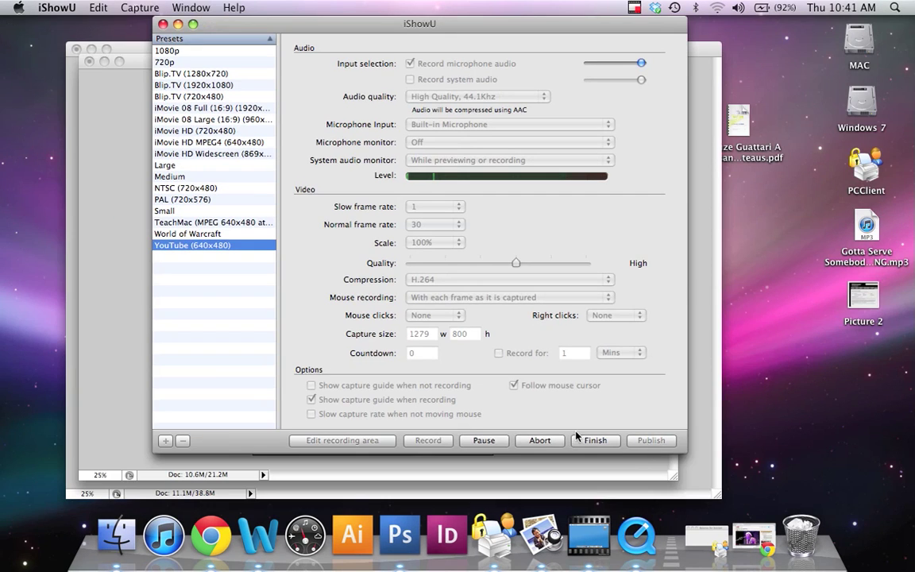